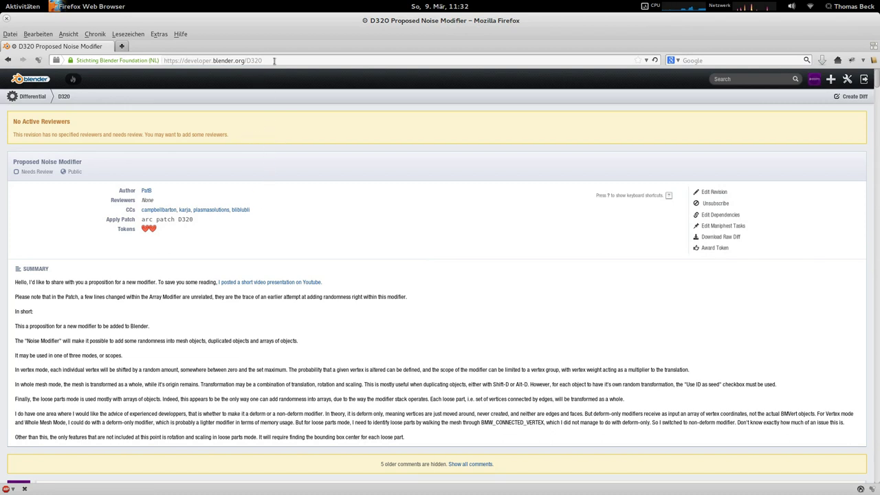
# Read through the Proposed Noise Modifier revision D320 and its comment thread in Phabricator.
pyautogui.moveTo(274, 61); pyautogui.dragTo(246, 60)
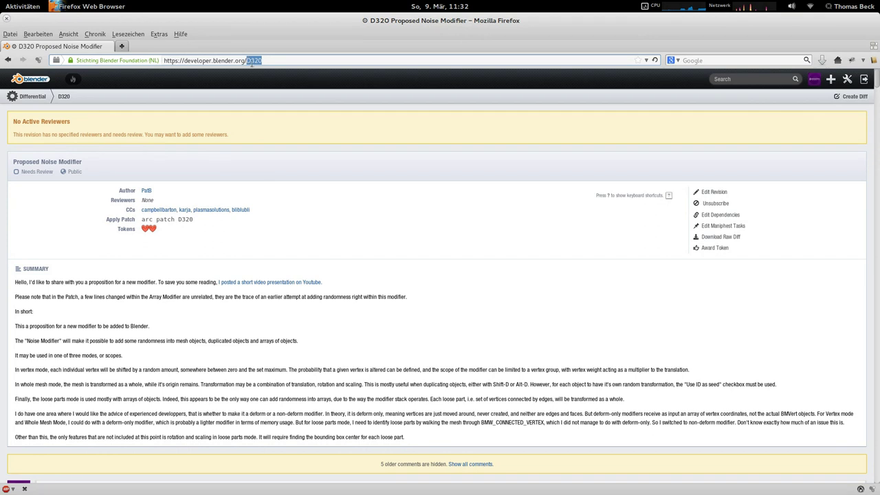
pyautogui.click(273, 61)
pyautogui.scroll(-1, 348, 255)
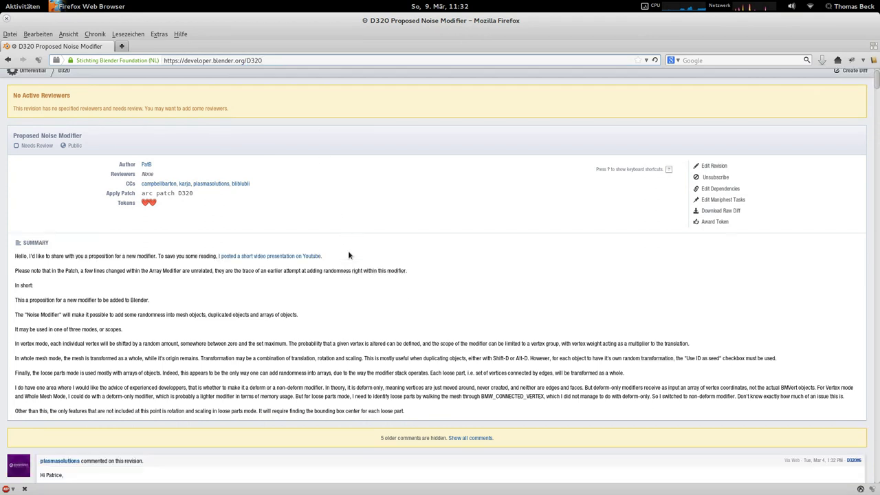
pyautogui.scroll(-5, 334, 255)
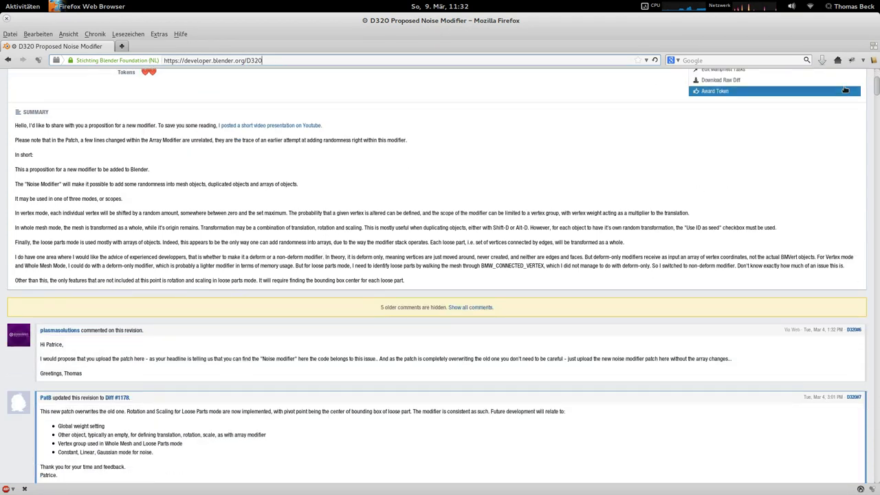
pyautogui.moveTo(877, 86); pyautogui.dragTo(860, 60)
pyautogui.click(537, 290)
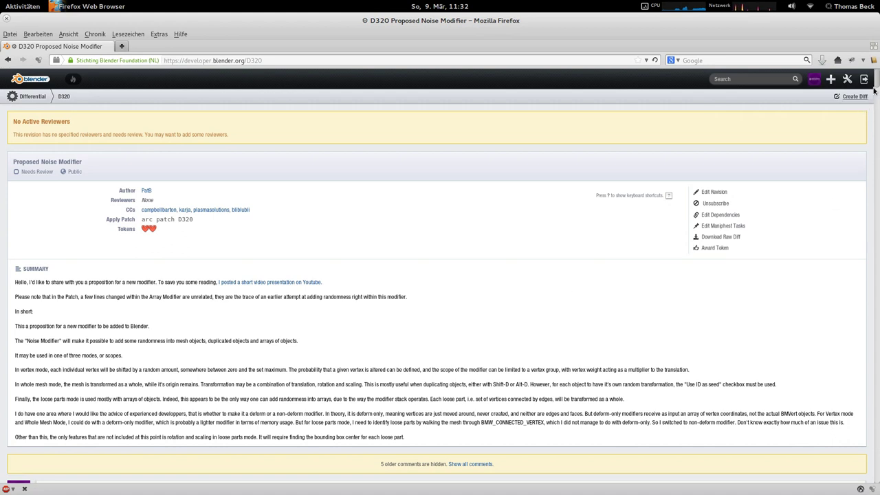
pyautogui.moveTo(875, 79)
pyautogui.mouseDown()
pyautogui.moveTo(872, 117)
pyautogui.moveTo(872, 77)
pyautogui.mouseUp()
pyautogui.scroll(-2, 424, 247)
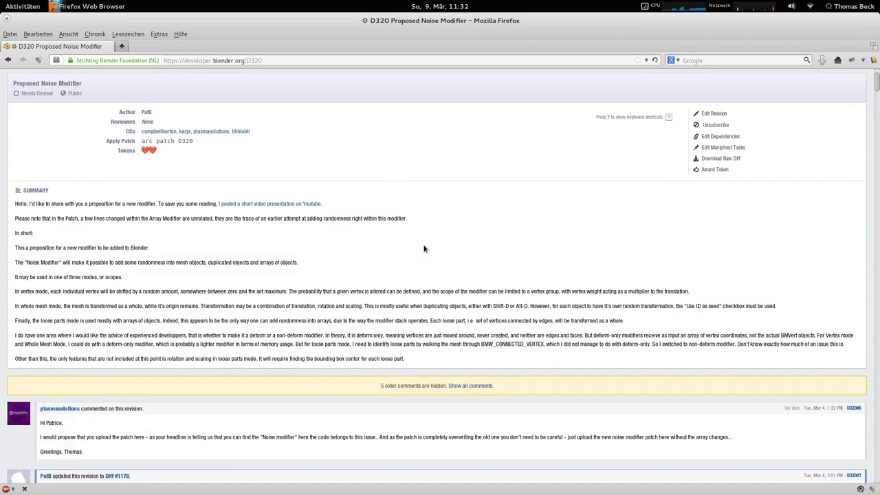
pyautogui.scroll(-1, 424, 249)
pyautogui.scroll(-1, 424, 249)
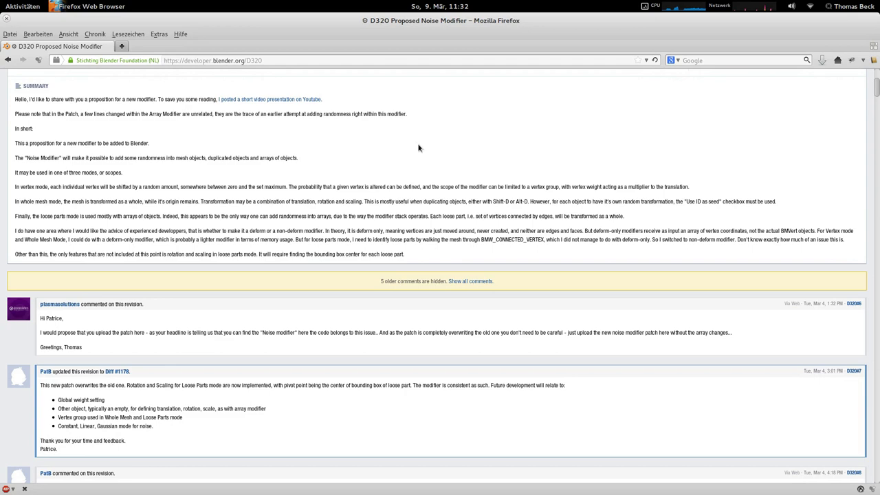
# Restore the Firefox window to a smaller size, centre it, and bring up the window overview.
pyautogui.doubleClick(380, 20)
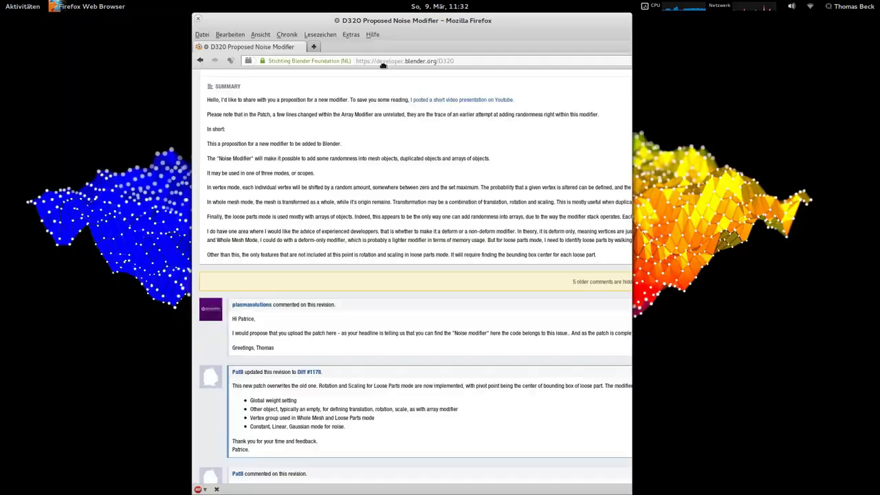
pyautogui.moveTo(383, 65); pyautogui.dragTo(402, 6)
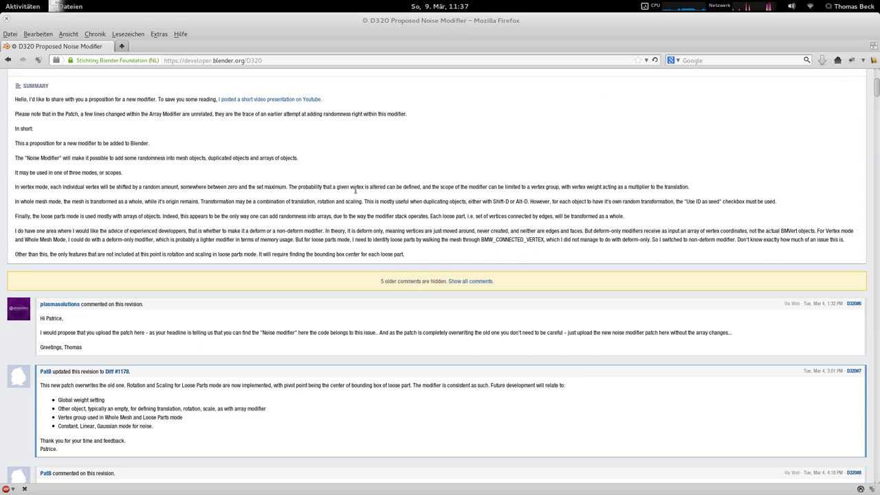
pyautogui.press('super')
# Switch to Blender and recentre the cube in the camera view, back in Object Mode.
pyautogui.click(369, 310)
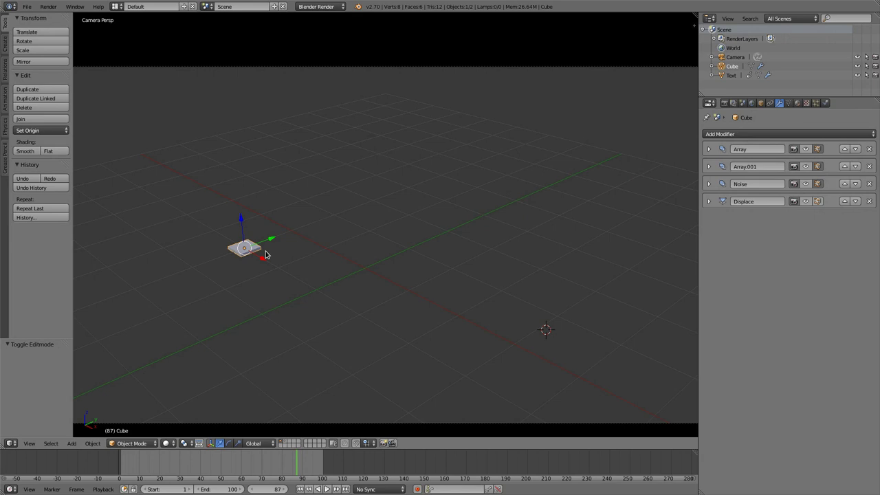
pyautogui.press('Tab')
pyautogui.scroll(2, 254, 253)
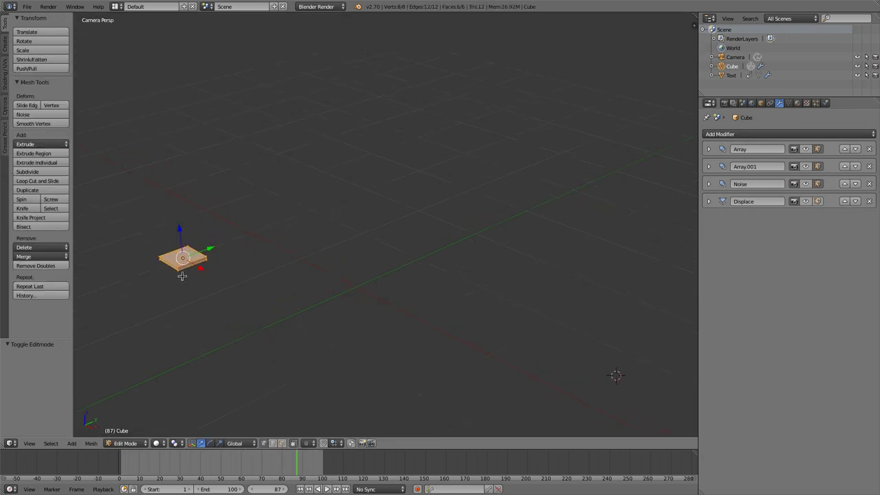
pyautogui.keyDown('shift'); pyautogui.moveTo(184, 268); pyautogui.dragTo(330, 293, button='middle'); pyautogui.keyUp('shift')
pyautogui.scroll(-2, 378, 280)
pyautogui.keyDown('shift'); pyautogui.moveTo(437, 284); pyautogui.dragTo(395, 267, button='middle'); pyautogui.keyUp('shift')
pyautogui.scroll(-2, 385, 263)
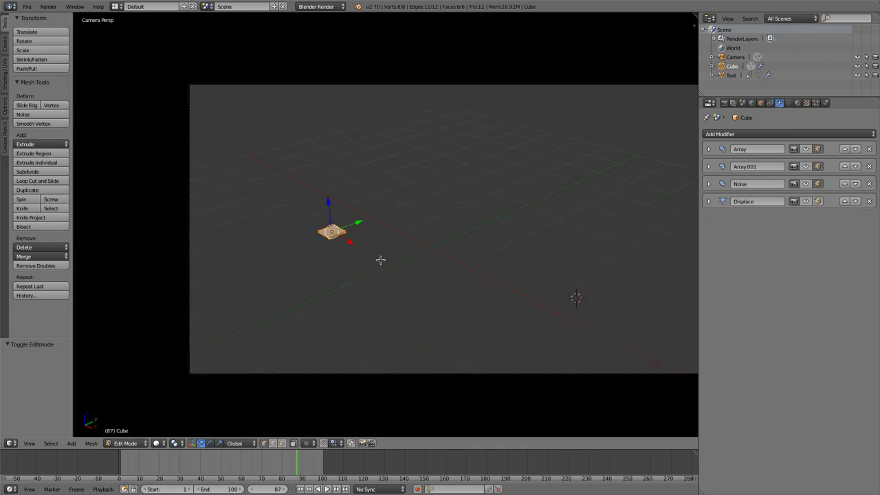
pyautogui.keyDown('shift'); pyautogui.moveTo(460, 261); pyautogui.dragTo(409, 263, button='middle'); pyautogui.keyUp('shift')
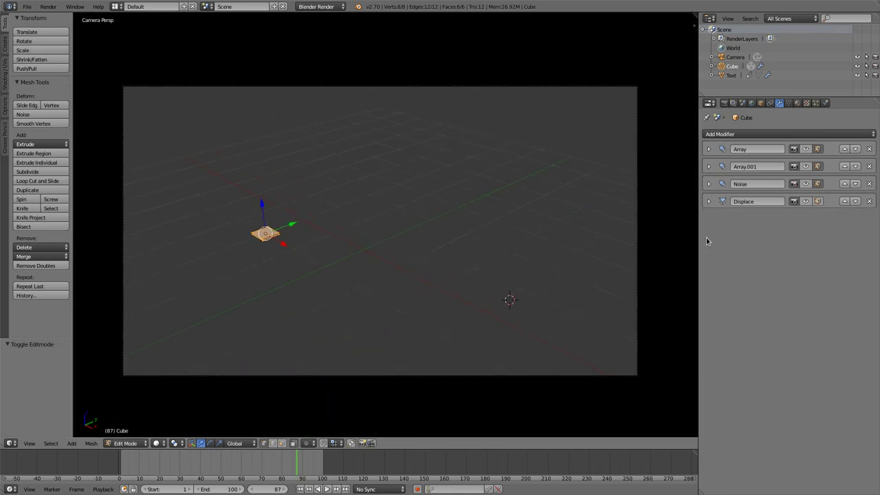
pyautogui.press('Tab')
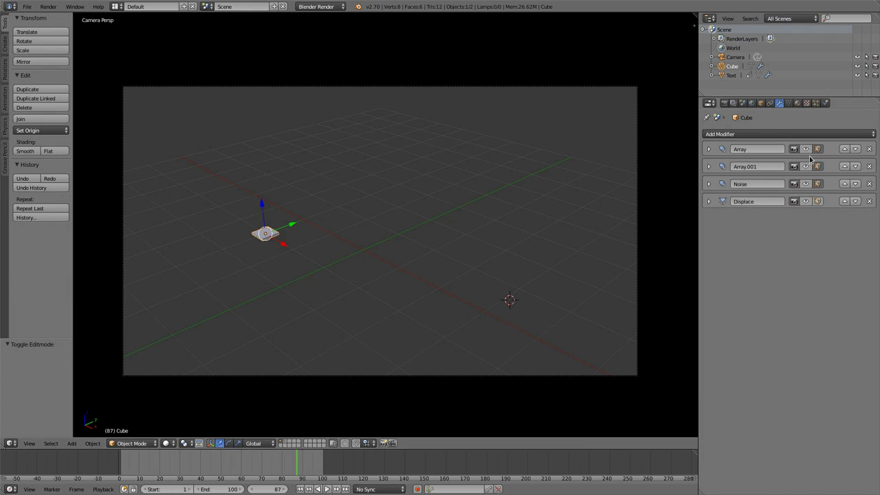
# Enable Array and Array.001 in the viewport, checking each modifier's offset settings.
pyautogui.click(808, 149)
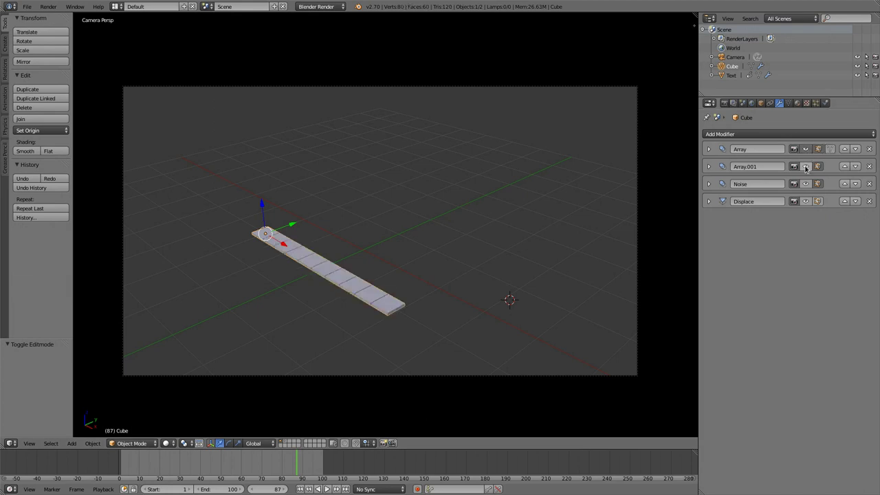
pyautogui.click(708, 149)
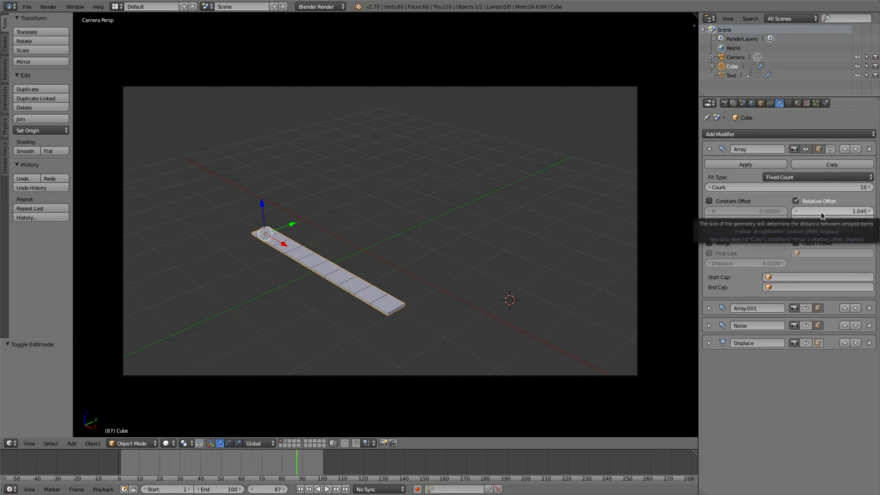
pyautogui.click(709, 149)
pyautogui.click(708, 166)
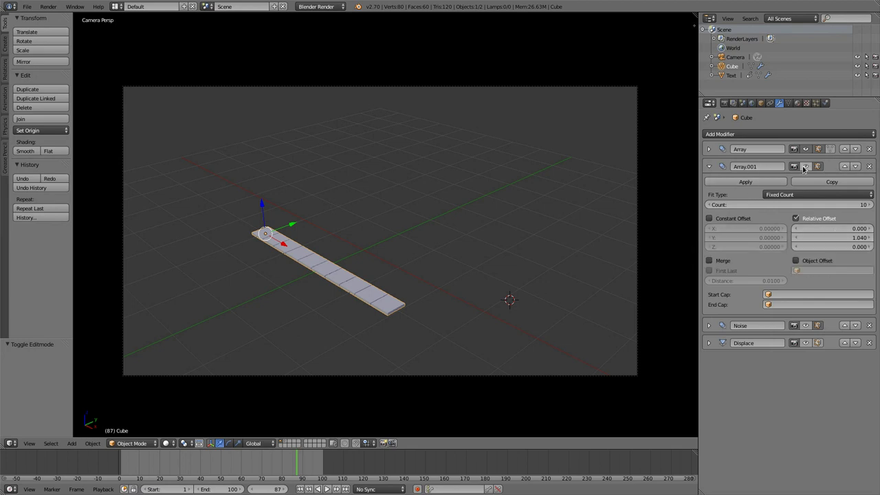
pyautogui.click(805, 166)
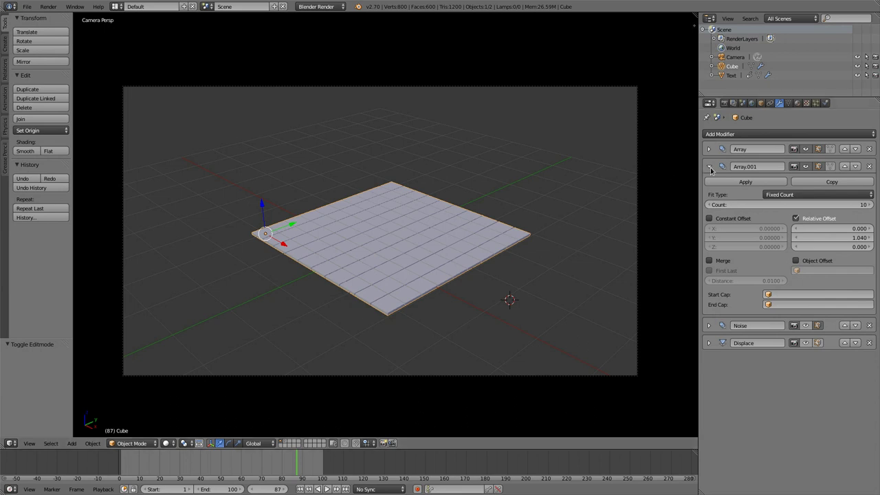
pyautogui.click(709, 166)
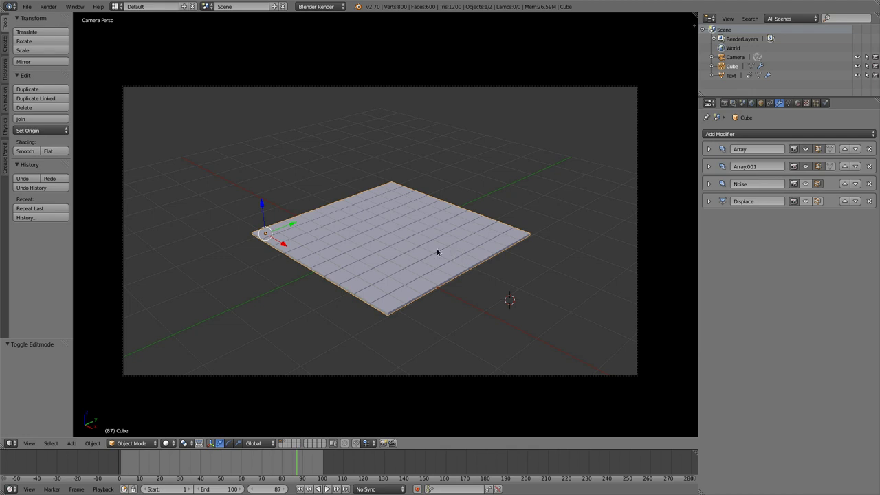
# Leave camera view and orbit, pan and zoom around the tiled plank plane.
pyautogui.moveTo(378, 273); pyautogui.dragTo(375, 283, button='middle')
pyautogui.scroll(5, 376, 283)
pyautogui.keyDown('shift'); pyautogui.moveTo(441, 311); pyautogui.dragTo(404, 286, button='middle'); pyautogui.keyUp('shift')
pyautogui.moveTo(387, 321); pyautogui.dragTo(401, 296, button='middle')
pyautogui.scroll(4, 393, 268)
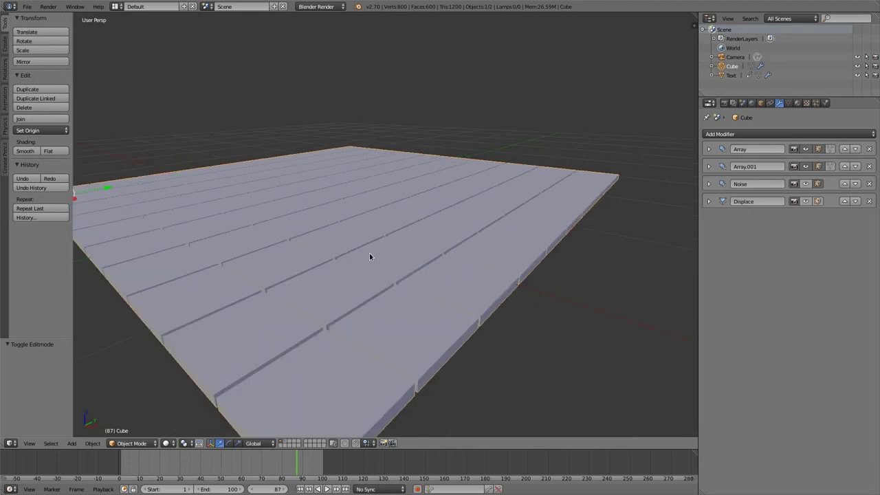
pyautogui.scroll(-4, 368, 256)
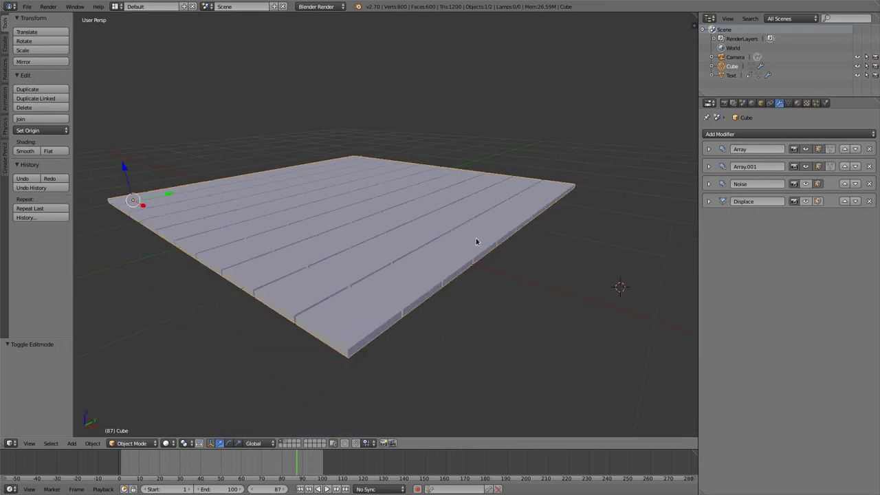
pyautogui.scroll(2, 382, 223)
pyautogui.scroll(-1, 386, 250)
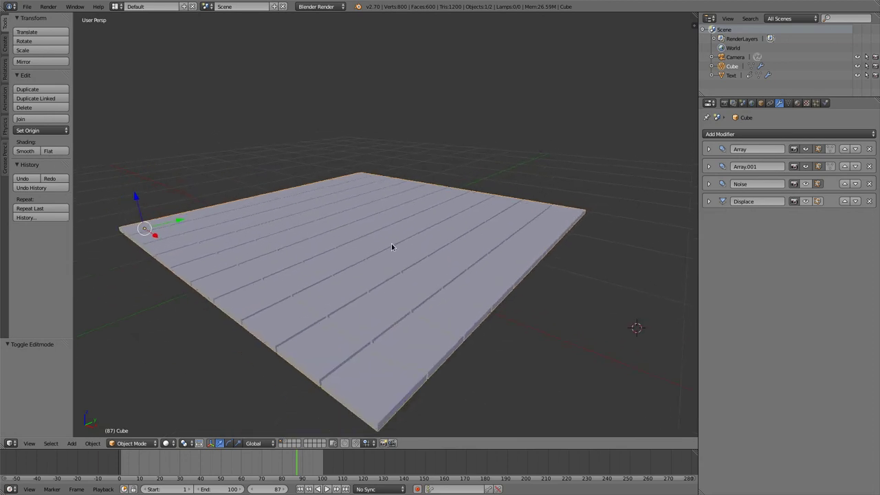
# Expand the Displace modifier (Strength 0.070) and enable it in the viewport, then orbit the warped floor.
pyautogui.click(710, 202)
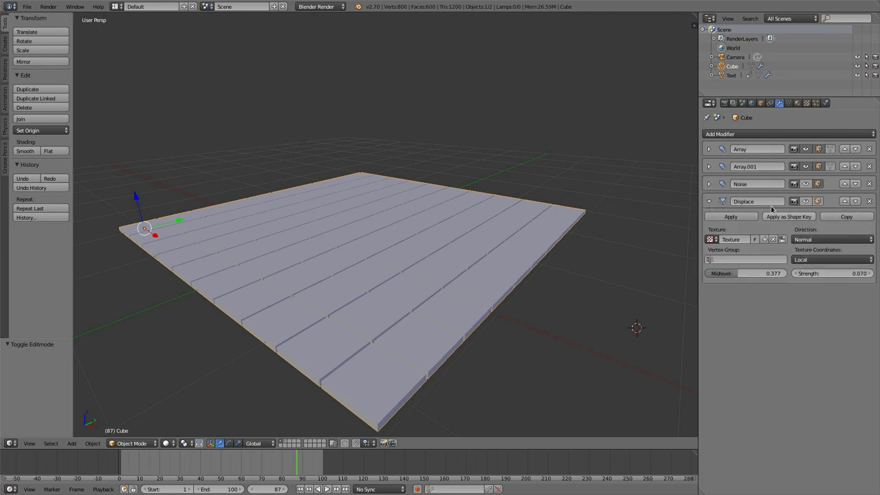
pyautogui.click(767, 135)
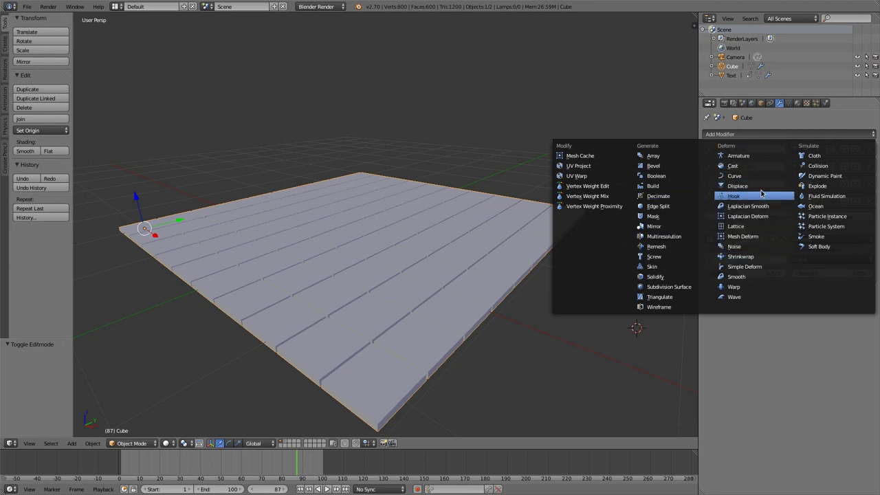
pyautogui.click(742, 187)
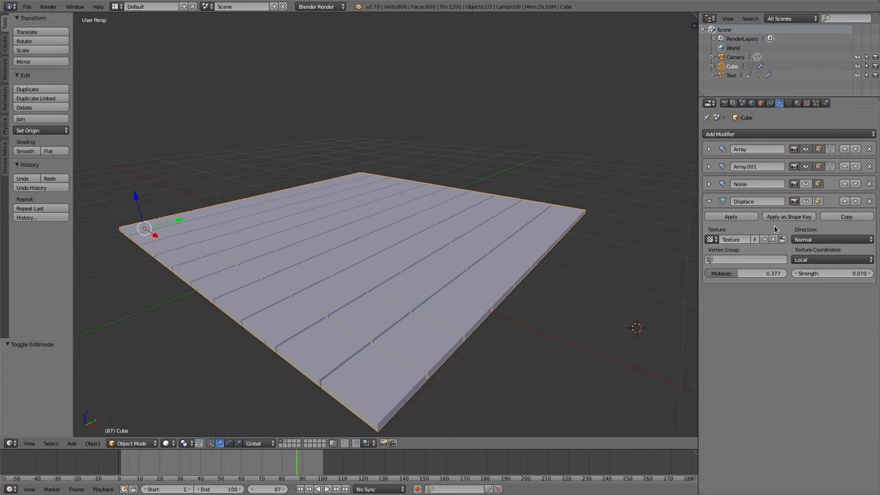
pyautogui.click(806, 201)
pyautogui.moveTo(324, 272)
pyautogui.mouseDown(button='middle')
pyautogui.moveTo(330, 318)
pyautogui.moveTo(363, 292)
pyautogui.moveTo(364, 181)
pyautogui.moveTo(326, 286)
pyautogui.moveTo(340, 261)
pyautogui.moveTo(332, 276)
pyautogui.mouseUp(button='middle')
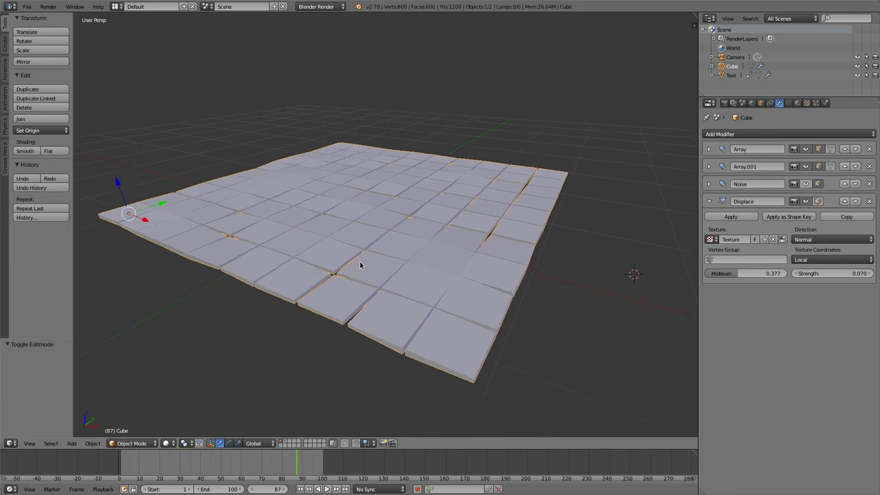
pyautogui.keyDown('shift'); pyautogui.moveTo(360, 264); pyautogui.dragTo(371, 270, button='middle'); pyautogui.keyUp('shift')
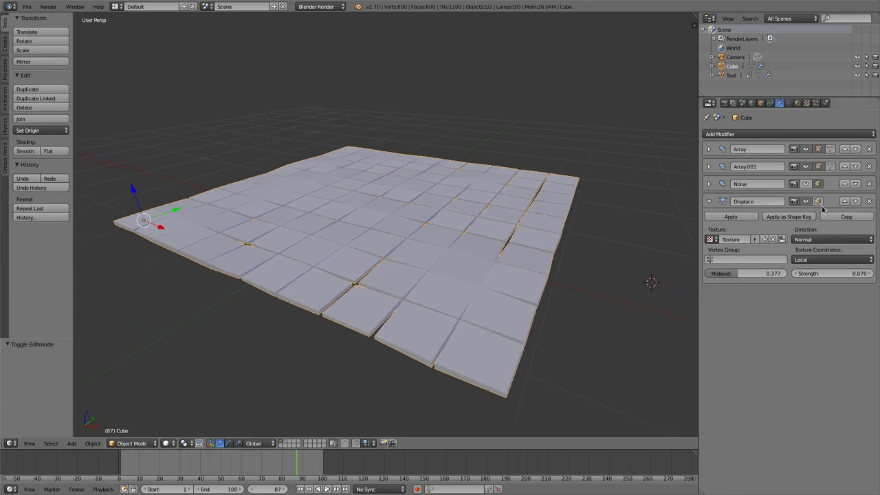
# Hide Displace, enable the Noise modifier, and set its Normal offset to about 0.04.
pyautogui.click(804, 202)
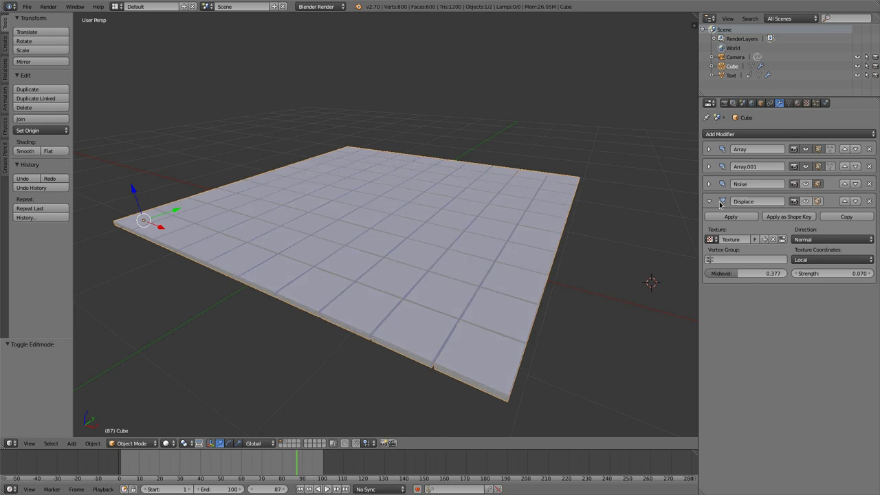
pyautogui.click(708, 201)
pyautogui.click(709, 184)
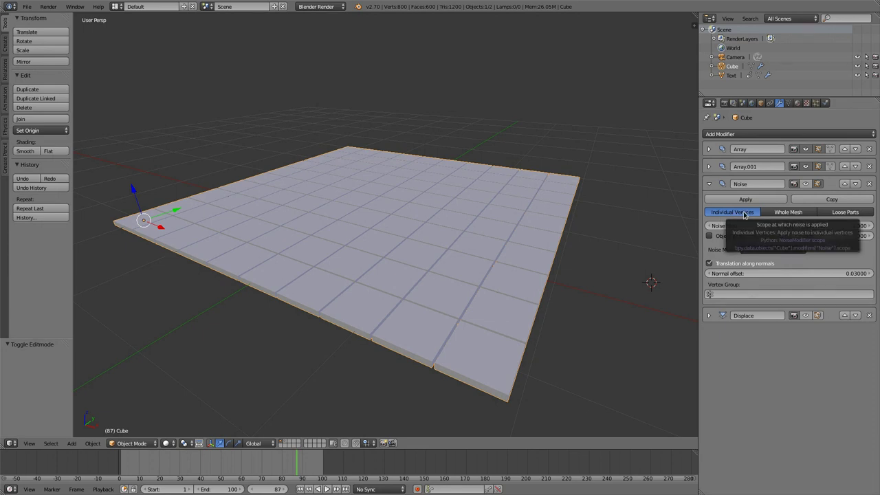
pyautogui.click(807, 184)
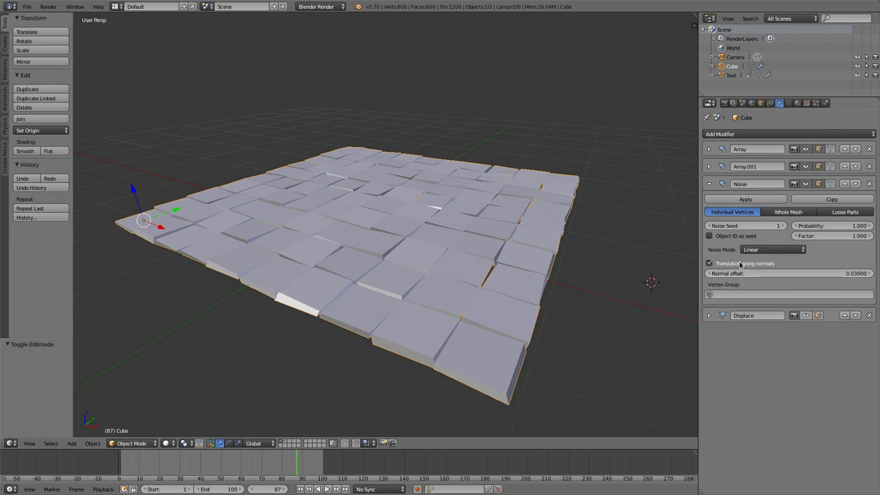
pyautogui.moveTo(796, 273)
pyautogui.mouseDown()
pyautogui.moveTo(776, 273)
pyautogui.moveTo(878, 273)
pyautogui.moveTo(789, 273)
pyautogui.mouseUp()
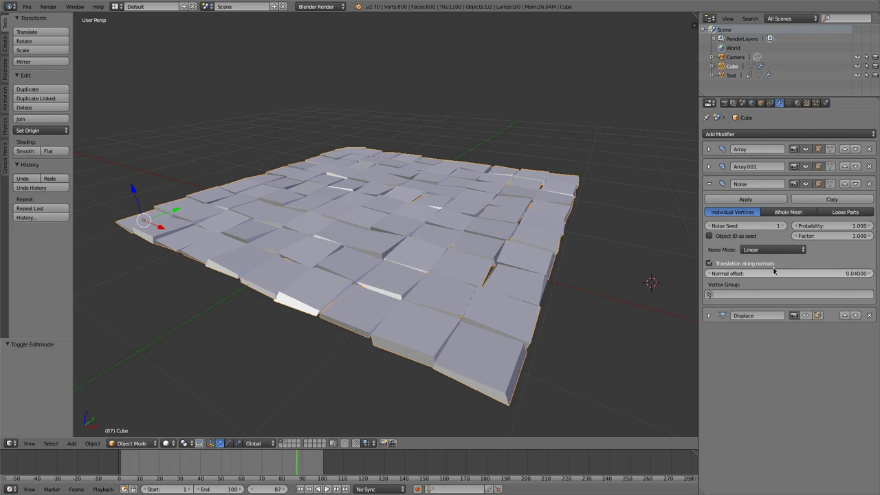
# Turn off Translation along normals and bring the Noise Factor from 1.000 to 0.000.
pyautogui.click(710, 264)
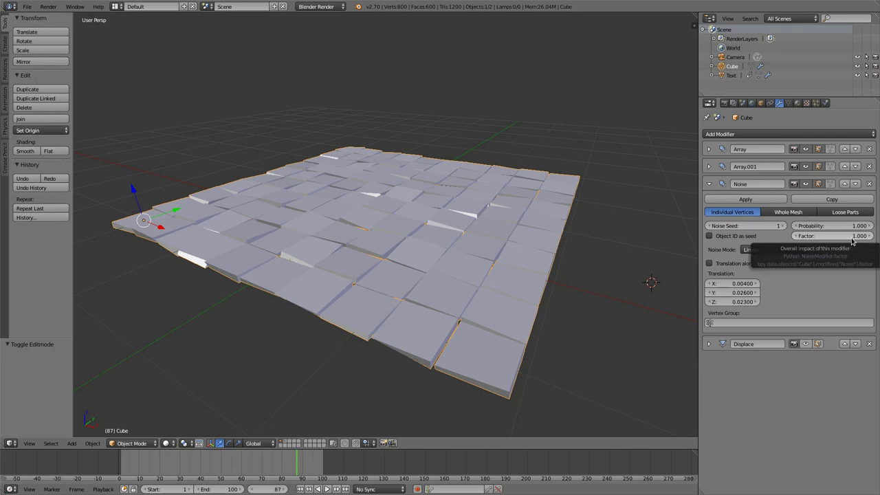
pyautogui.moveTo(832, 236); pyautogui.dragTo(756, 236)
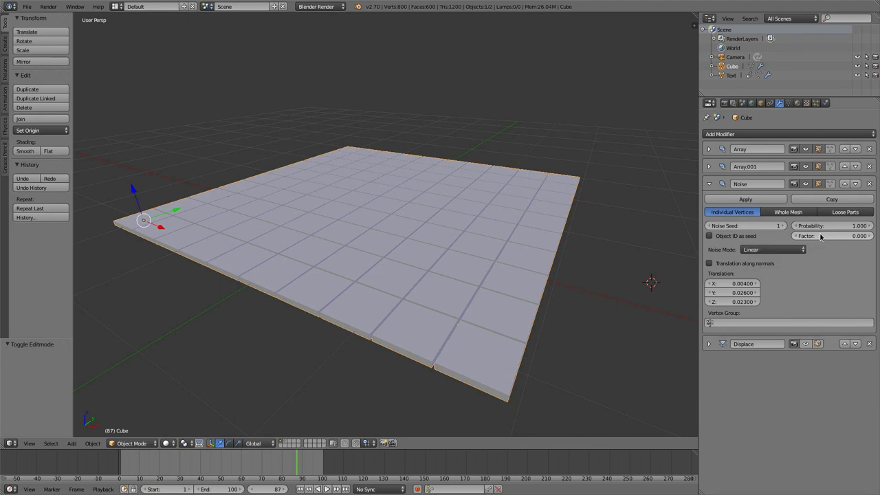
# Return the Noise Factor to 1.000 and lower Probability to 0.140.
pyautogui.click(816, 237)
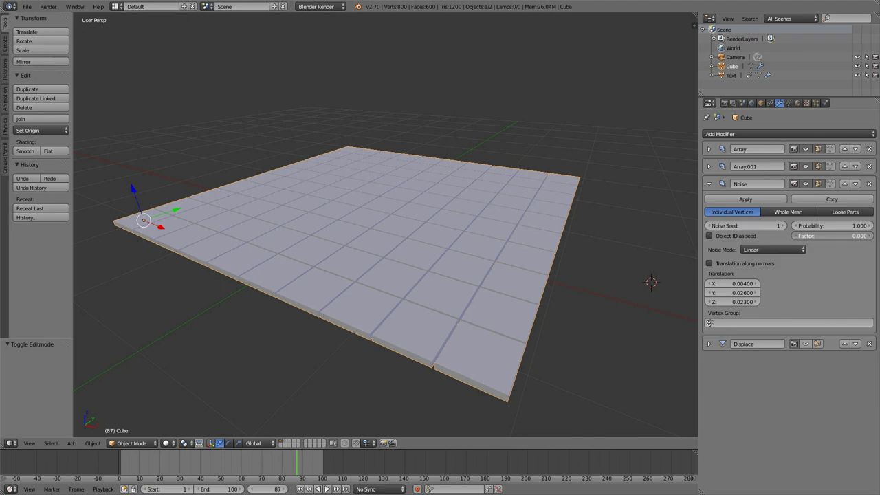
pyautogui.moveTo(816, 237)
pyautogui.mouseDown()
pyautogui.moveTo(852, 237)
pyautogui.moveTo(816, 237)
pyautogui.mouseUp()
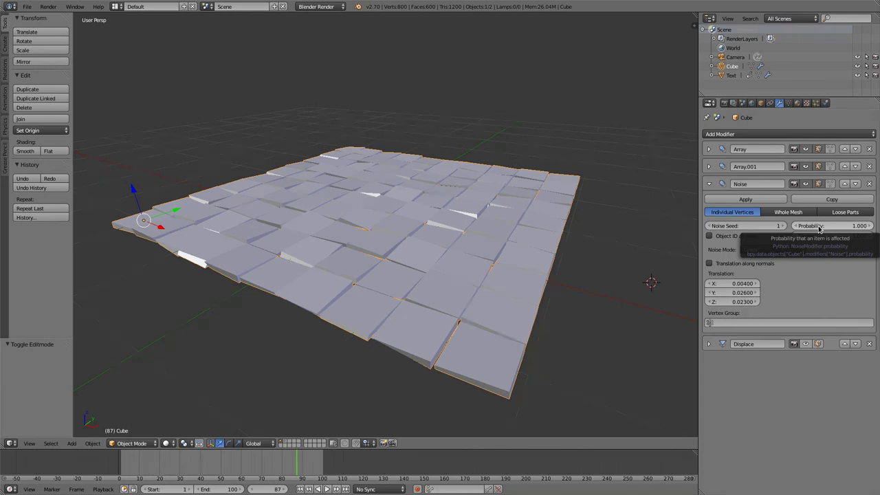
pyautogui.moveTo(820, 229); pyautogui.dragTo(612, 229)
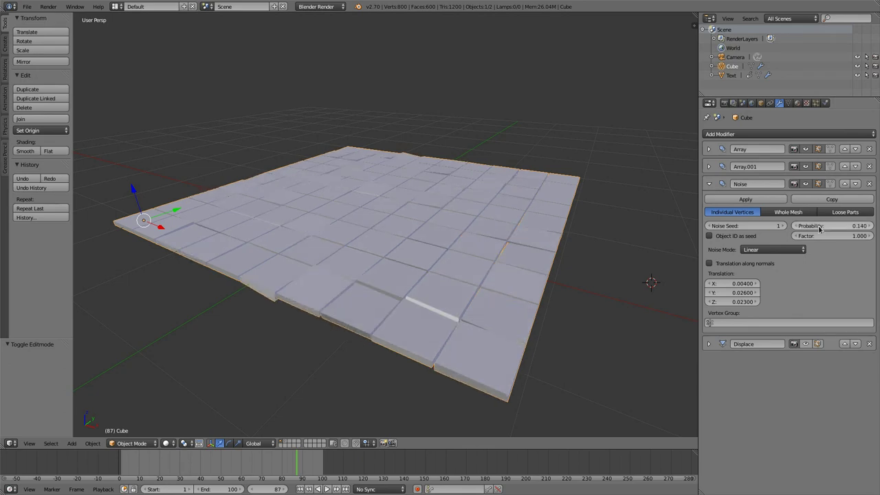
pyautogui.moveTo(232, 273)
pyautogui.mouseDown(button='middle')
pyautogui.moveTo(287, 243)
pyautogui.moveTo(293, 262)
pyautogui.moveTo(285, 299)
pyautogui.moveTo(230, 287)
pyautogui.mouseUp(button='middle')
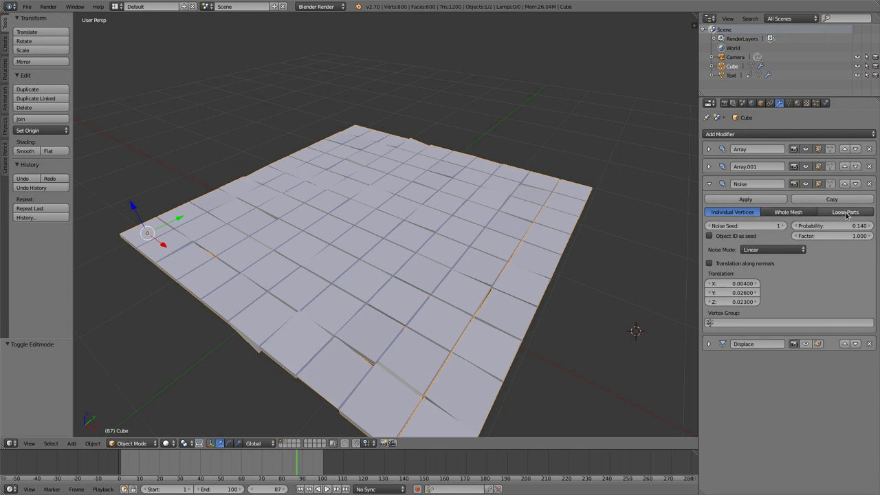
# Switch the noise to Loose Parts and raise Probability back to 1.000.
pyautogui.click(846, 212)
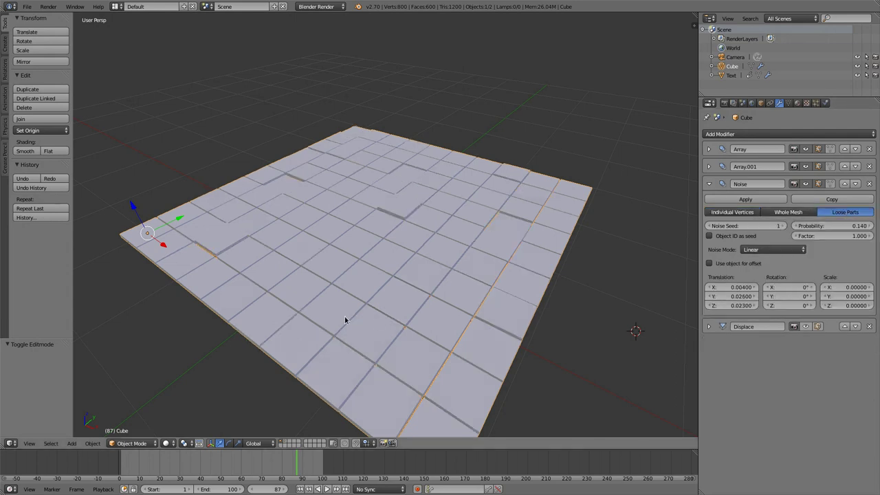
pyautogui.moveTo(345, 319)
pyautogui.mouseDown(button='middle')
pyautogui.moveTo(385, 222)
pyautogui.moveTo(341, 302)
pyautogui.moveTo(338, 334)
pyautogui.moveTo(331, 316)
pyautogui.mouseUp(button='middle')
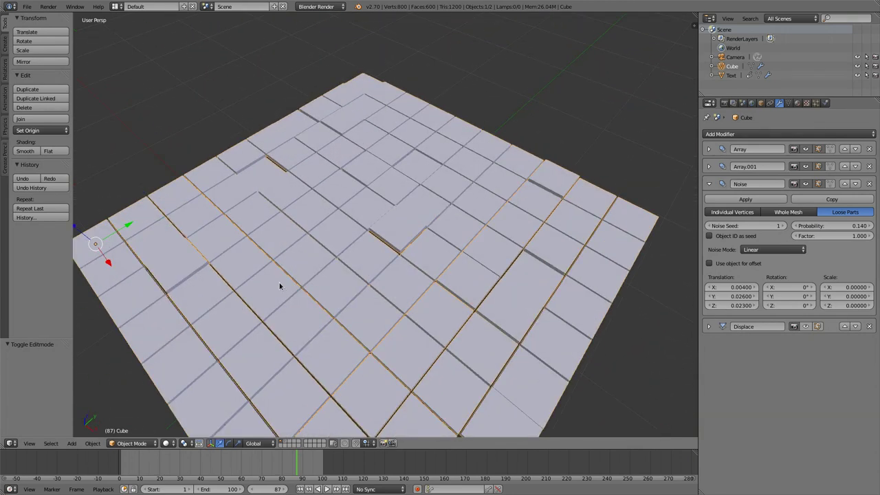
pyautogui.scroll(2, 278, 282)
pyautogui.scroll(-2, 285, 281)
pyautogui.moveTo(825, 225); pyautogui.dragTo(866, 226)
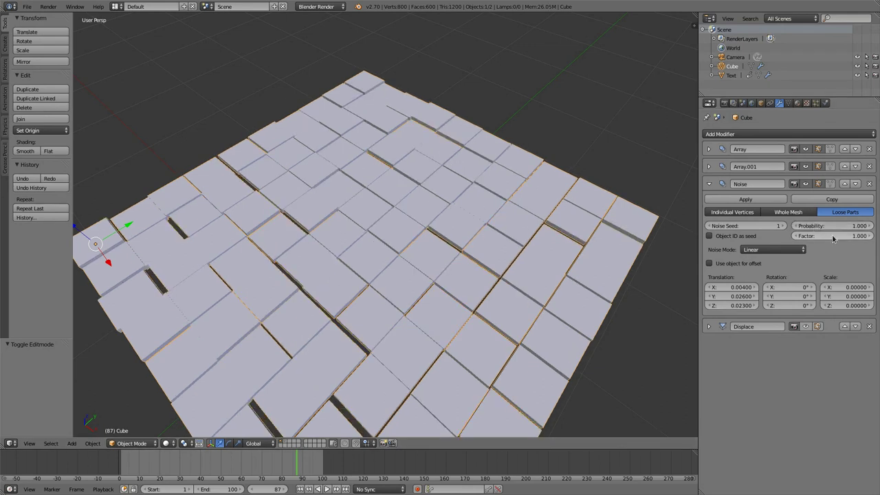
pyautogui.moveTo(281, 346); pyautogui.dragTo(419, 322, button='middle')
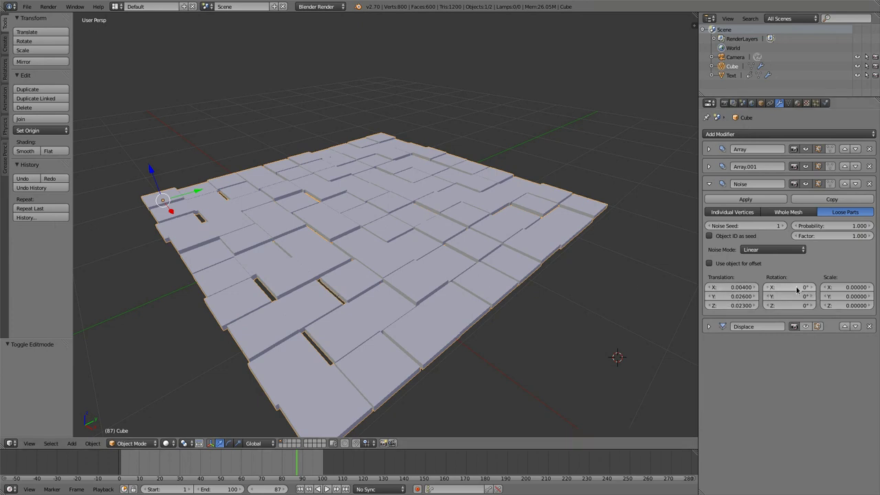
# Set noise rotation to 11° X, 11° Y and 8° Z, keeping Scale X at 0.
pyautogui.moveTo(791, 290); pyautogui.dragTo(803, 305)
pyautogui.moveTo(847, 287)
pyautogui.mouseDown()
pyautogui.moveTo(858, 287)
pyautogui.moveTo(846, 287)
pyautogui.mouseUp()
pyautogui.moveTo(287, 298); pyautogui.dragTo(304, 282, button='middle')
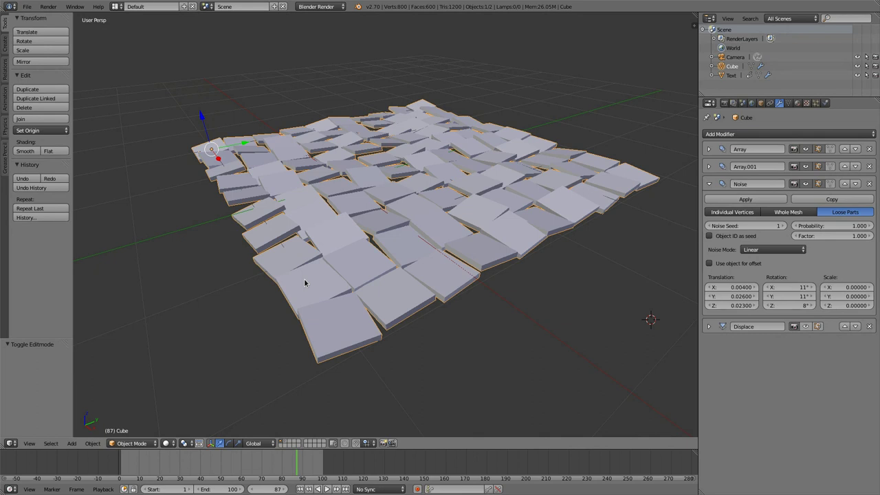
pyautogui.keyDown('shift'); pyautogui.moveTo(391, 277); pyautogui.dragTo(345, 284, button='middle'); pyautogui.keyUp('shift')
pyautogui.moveTo(310, 308); pyautogui.dragTo(329, 307, button='middle')
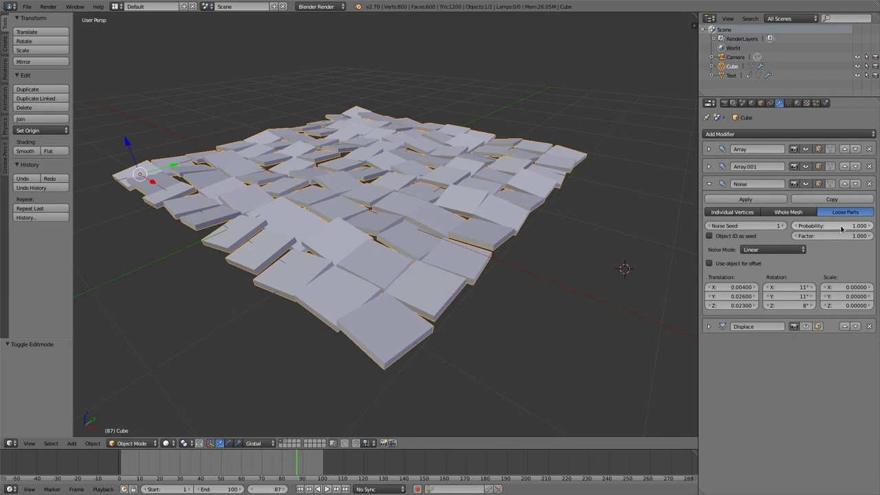
pyautogui.moveTo(841, 229); pyautogui.dragTo(795, 228)
pyautogui.moveTo(305, 213); pyautogui.dragTo(322, 219, button='middle')
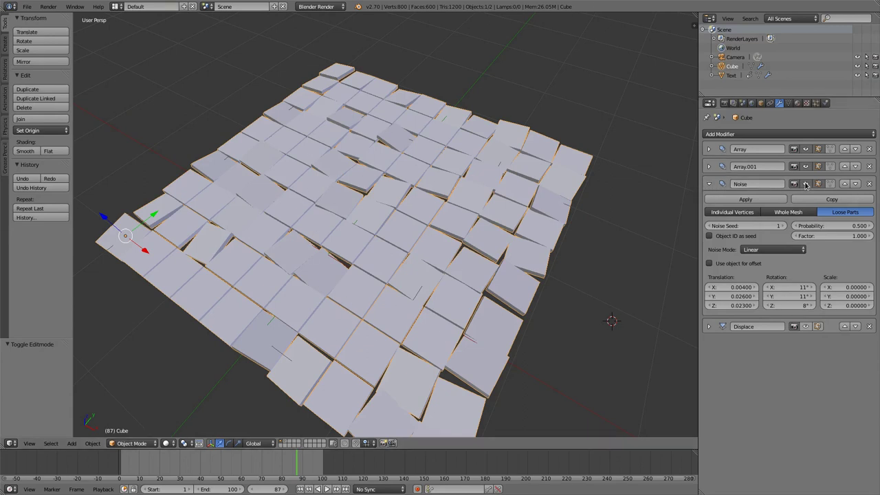
pyautogui.moveTo(356, 325); pyautogui.dragTo(345, 289, button='middle')
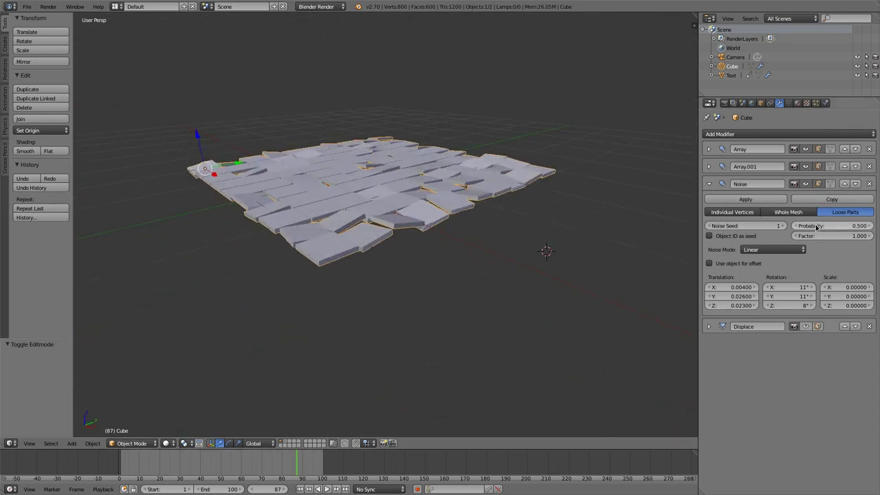
pyautogui.moveTo(816, 227); pyautogui.dragTo(852, 227)
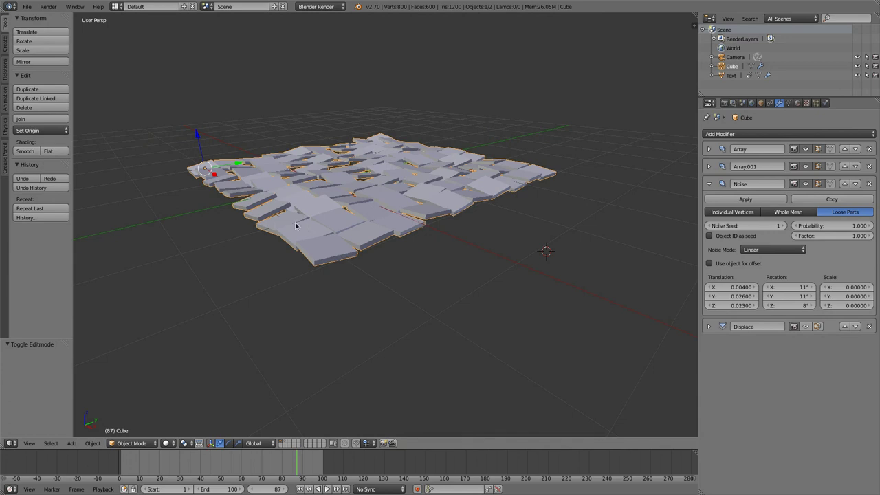
pyautogui.moveTo(283, 227); pyautogui.dragTo(305, 249, button='middle')
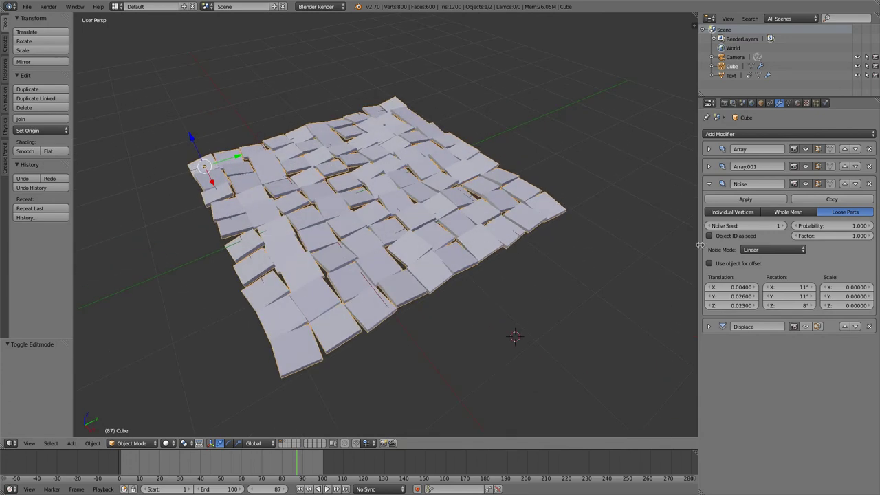
pyautogui.click(832, 227)
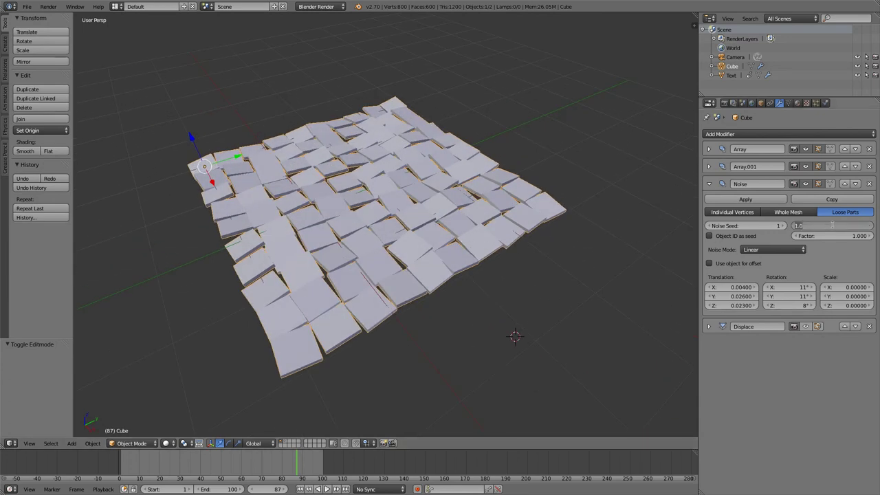
pyautogui.press('Return')
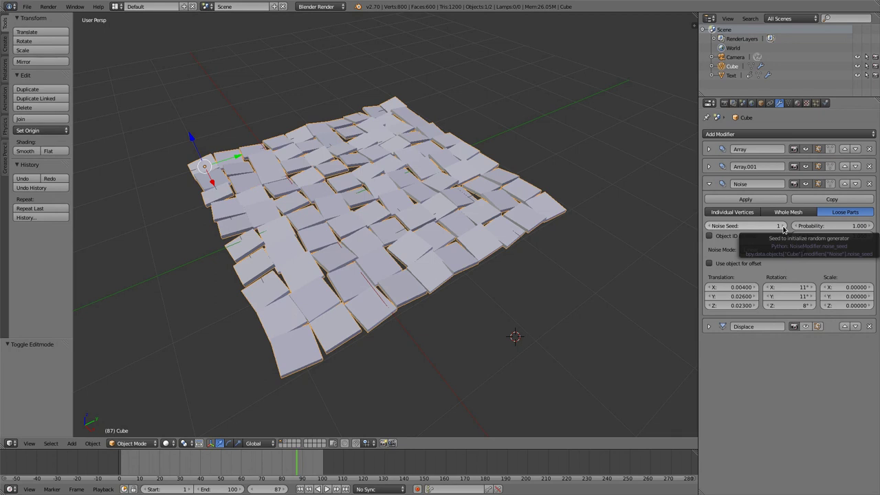
# Step the Noise Seed up from 2 to about 9, comparing each random tile layout.
pyautogui.click(782, 229)
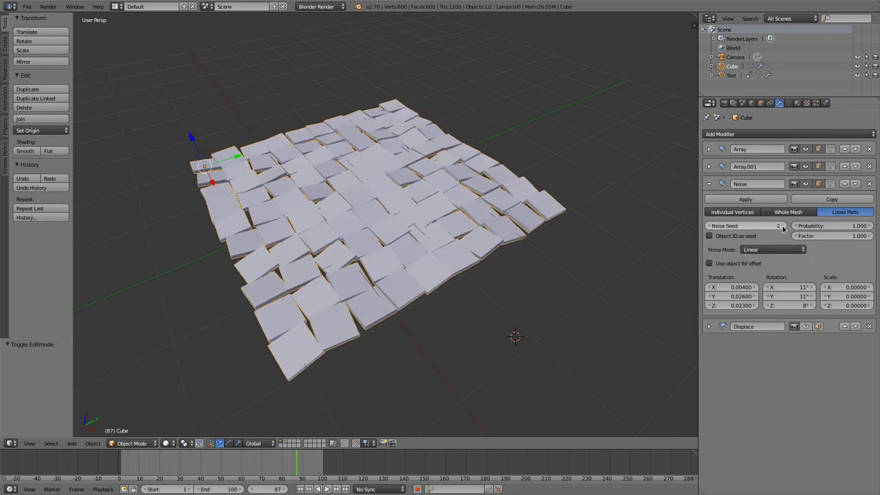
pyautogui.click(782, 228)
pyautogui.click(782, 228)
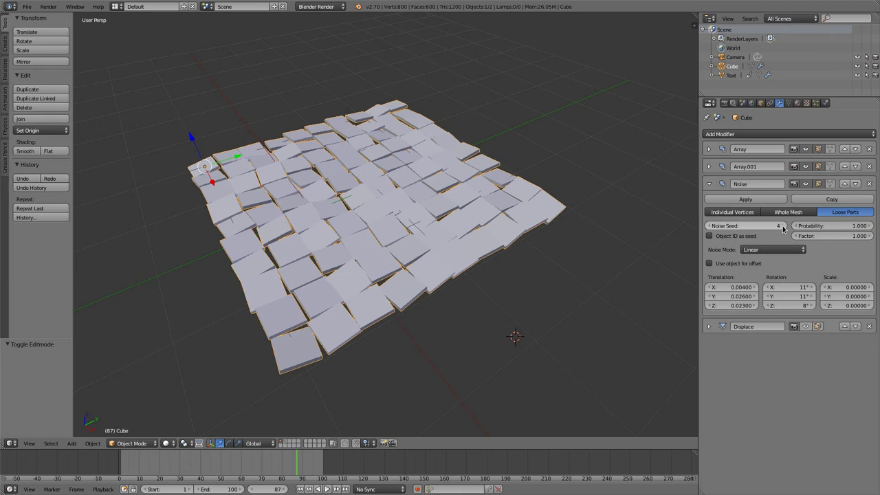
pyautogui.click(781, 228)
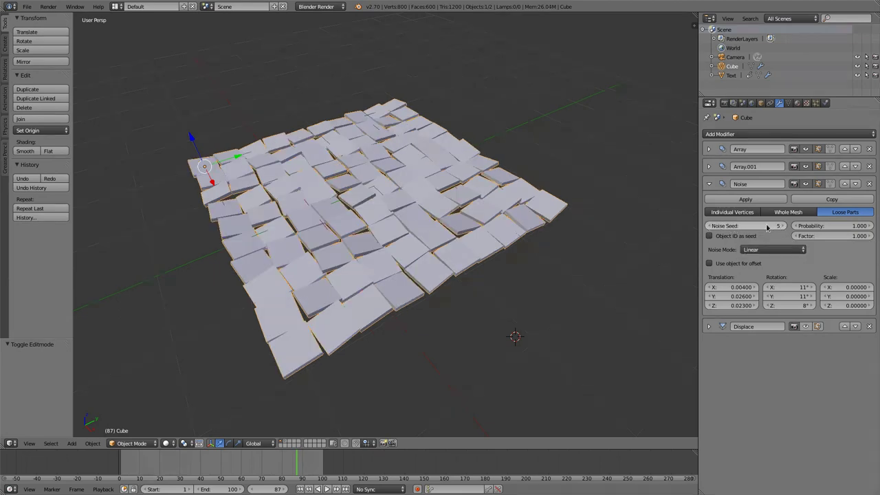
pyautogui.click(783, 227)
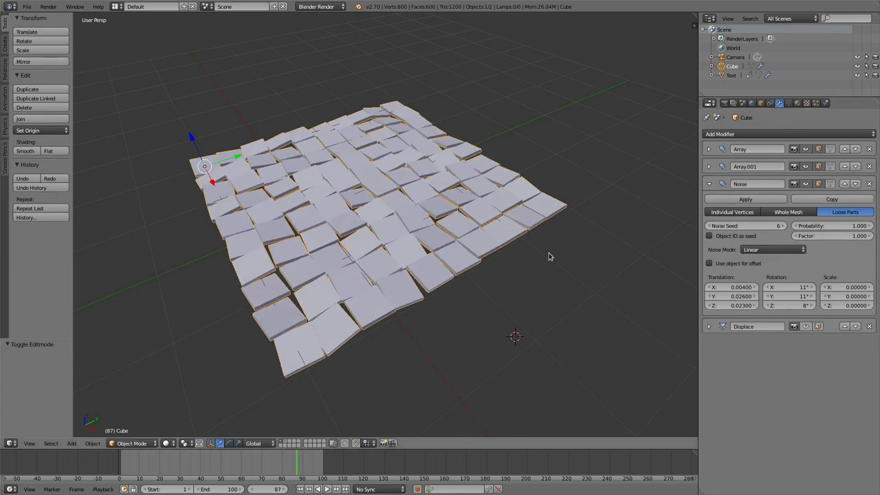
pyautogui.moveTo(392, 285); pyautogui.dragTo(415, 220, button='middle')
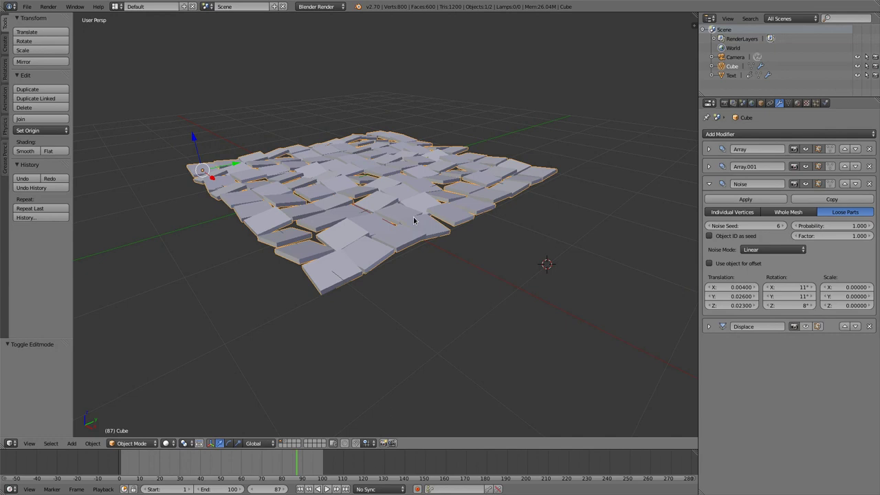
pyautogui.click(786, 227)
pyautogui.click(786, 226)
pyautogui.click(785, 226)
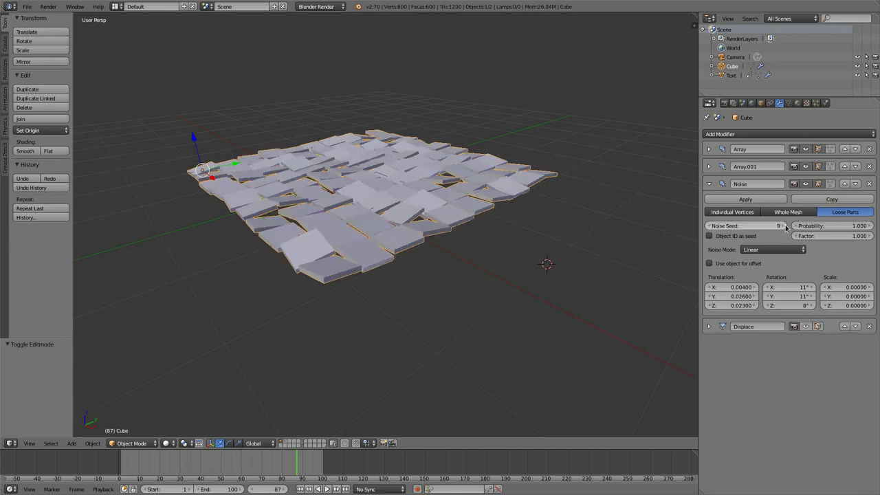
pyautogui.click(786, 226)
# Set the Noise Seed to 1.
pyautogui.click(740, 225)
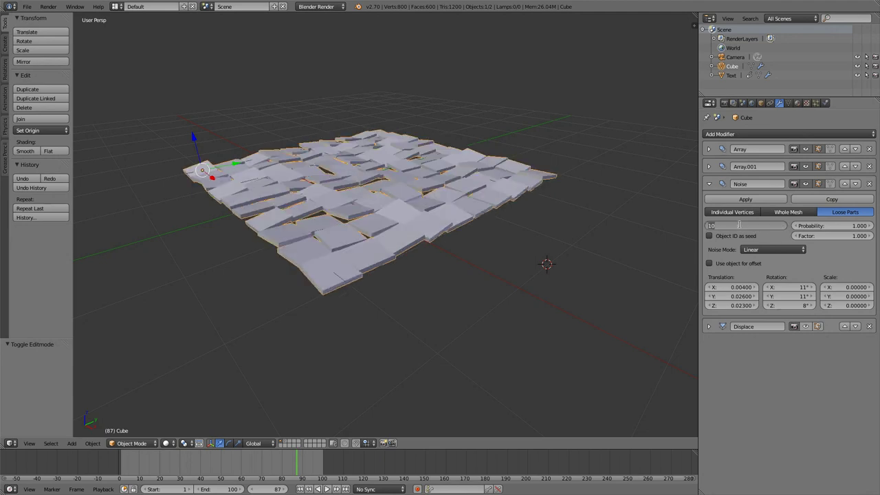
pyautogui.write('1')
pyautogui.press('Return')
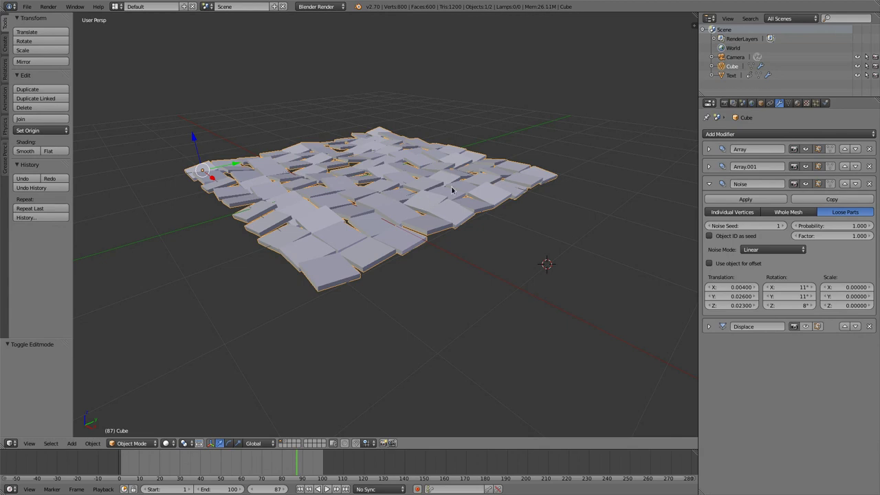
# Duplicate the noisy tile grid three times along Z, creating layers Cube.001, Cube.002 and Cube.003.
pyautogui.hotkey('shift', 'd')
pyautogui.press('z')
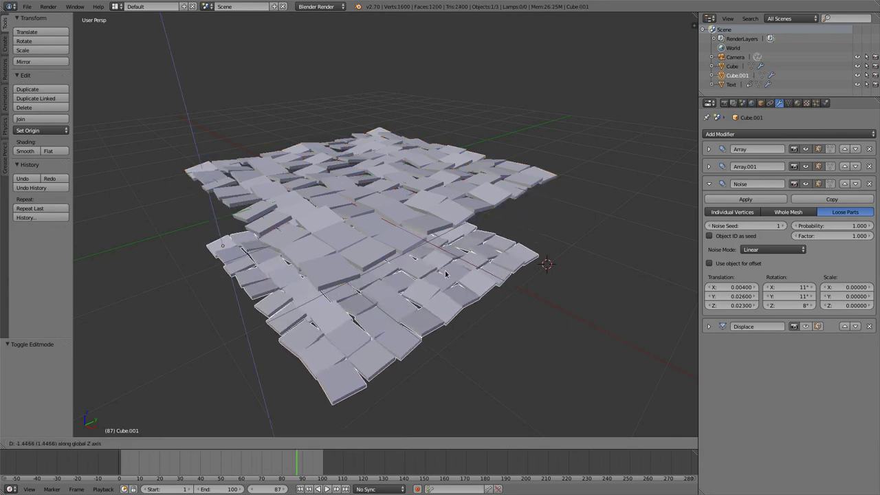
pyautogui.click(430, 174)
pyautogui.moveTo(295, 241); pyautogui.dragTo(314, 247, button='middle')
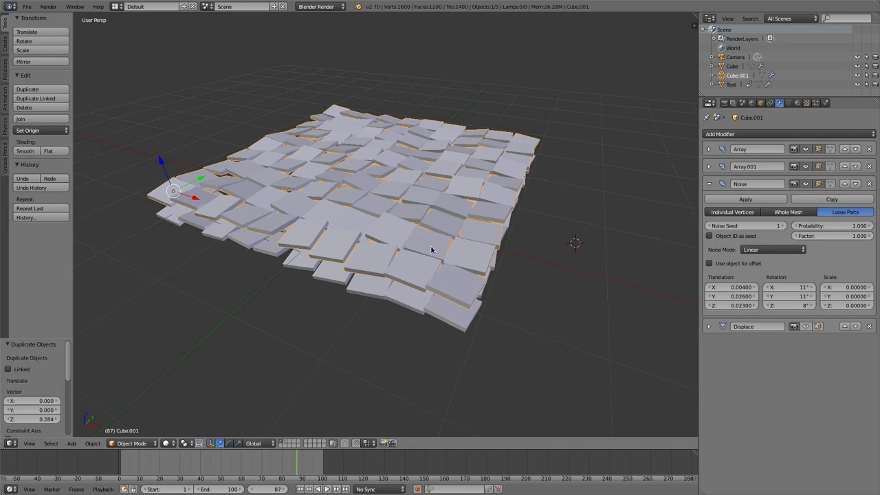
pyautogui.hotkey('shift', 'd')
pyautogui.click(433, 213)
pyautogui.hotkey('shift', 'd')
pyautogui.click(435, 208)
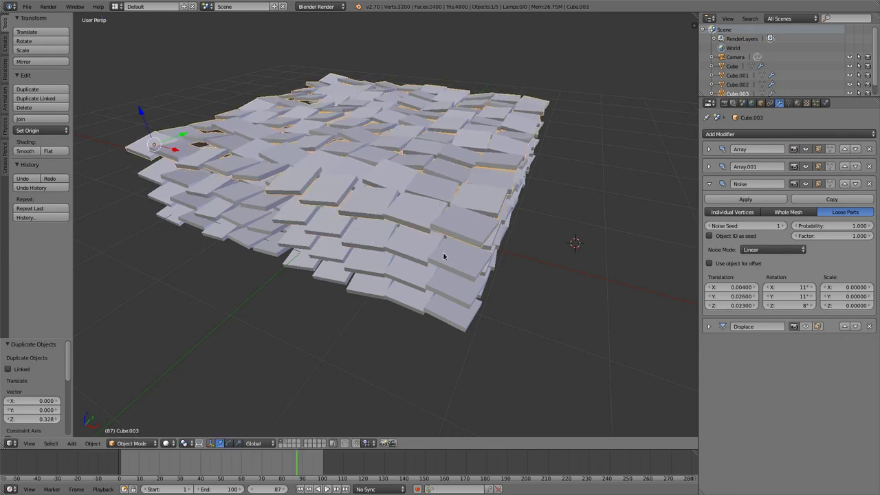
pyautogui.moveTo(418, 270)
pyautogui.mouseDown(button='middle')
pyautogui.moveTo(417, 250)
pyautogui.moveTo(406, 270)
pyautogui.mouseUp(button='middle')
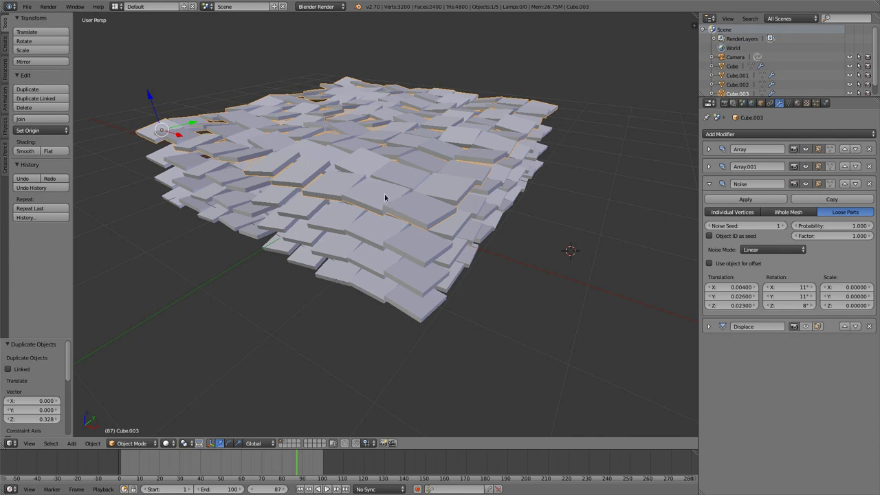
# Enable Object ID as seed in the Noise modifier of Cube.003 and Cube.001.
pyautogui.click(733, 238)
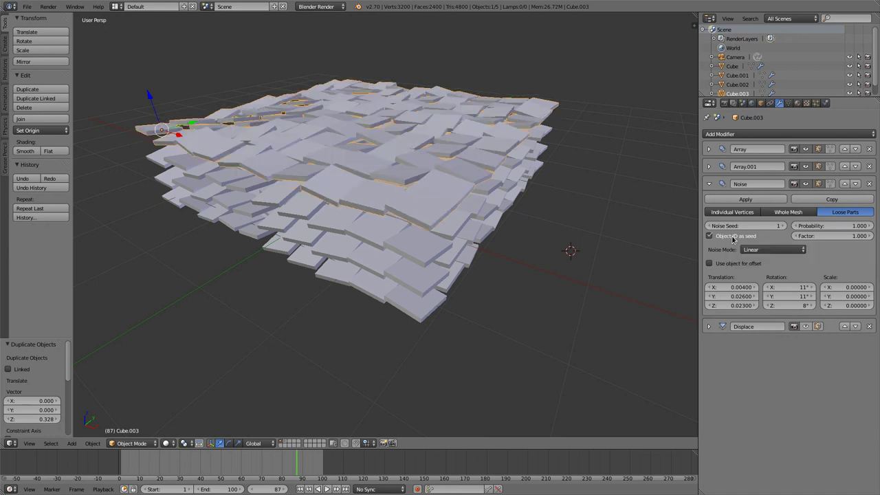
pyautogui.rightClick(422, 250)
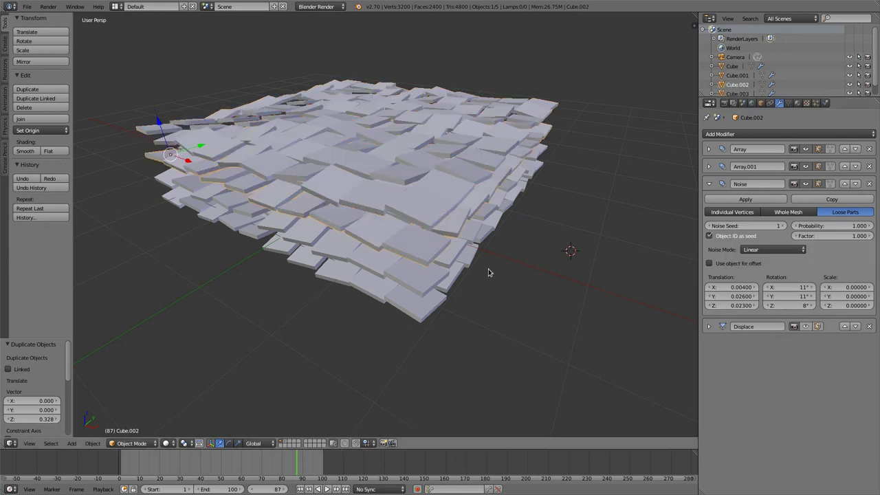
pyautogui.rightClick(460, 276)
pyautogui.click(734, 239)
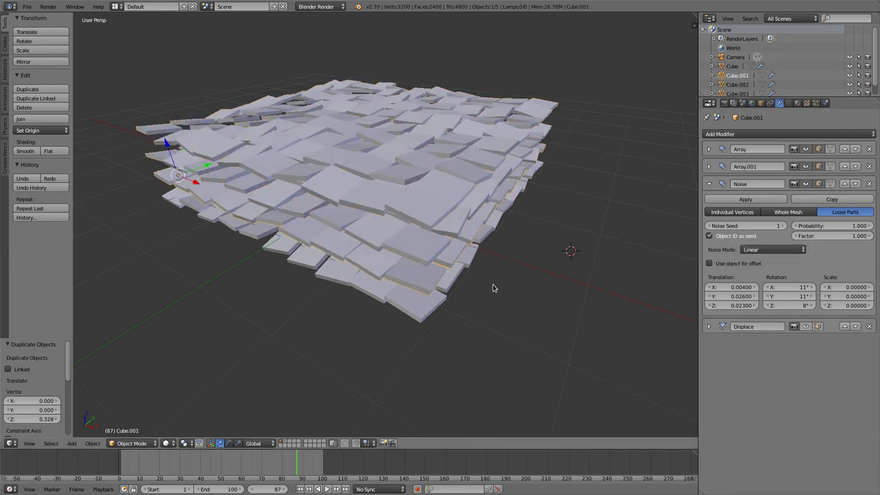
pyautogui.rightClick(440, 305)
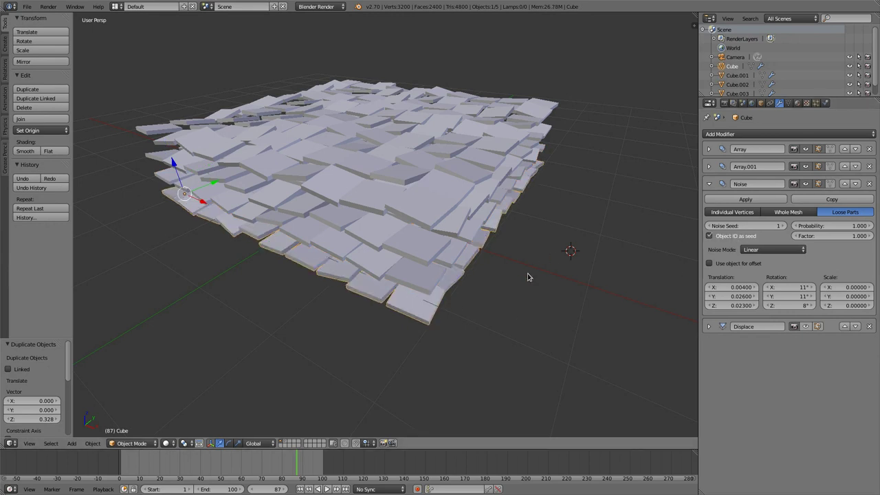
# Open the N sidebar and select each tile layer in turn to compare their scatter.
pyautogui.press('n')
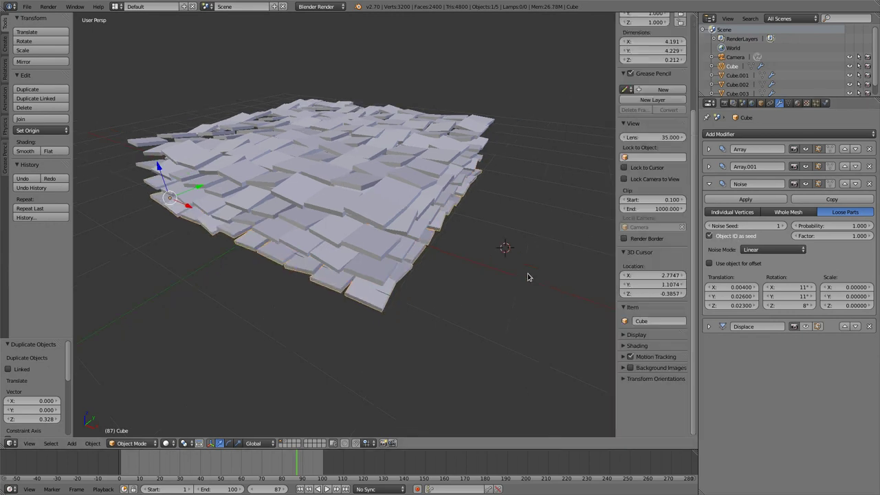
pyautogui.rightClick(375, 277)
pyautogui.rightClick(386, 254)
pyautogui.rightClick(396, 230)
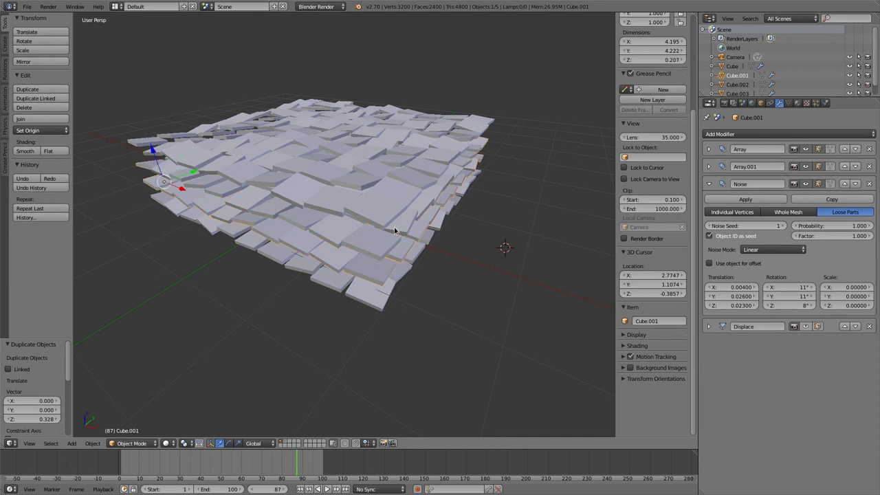
pyautogui.rightClick(373, 221)
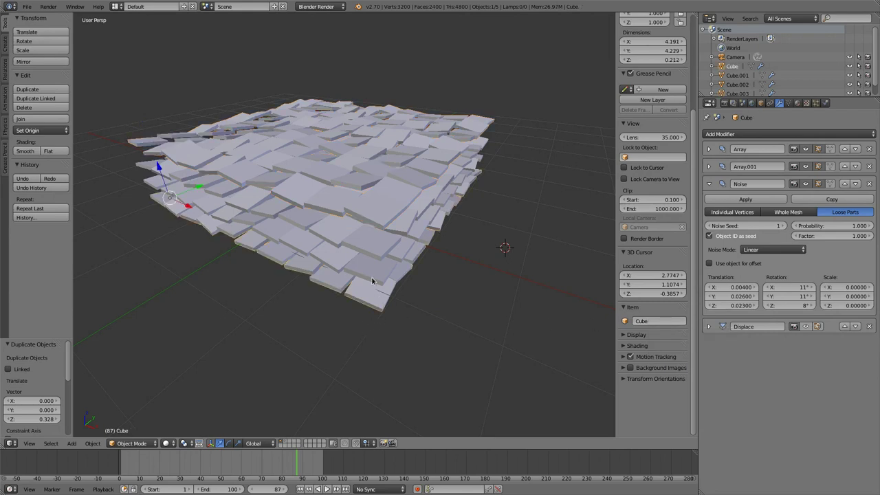
pyautogui.moveTo(370, 219); pyautogui.dragTo(391, 263, button='middle')
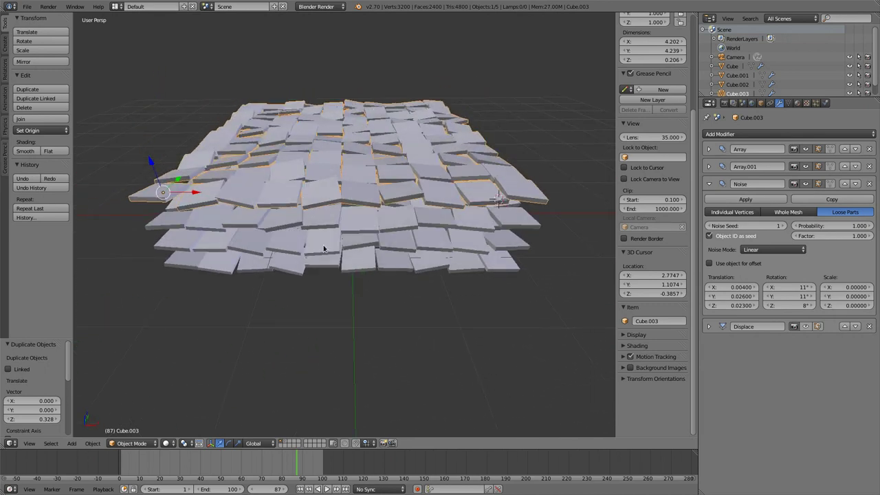
# Add a plain-axes Empty for the noise offset and move it along X.
pyautogui.click(720, 265)
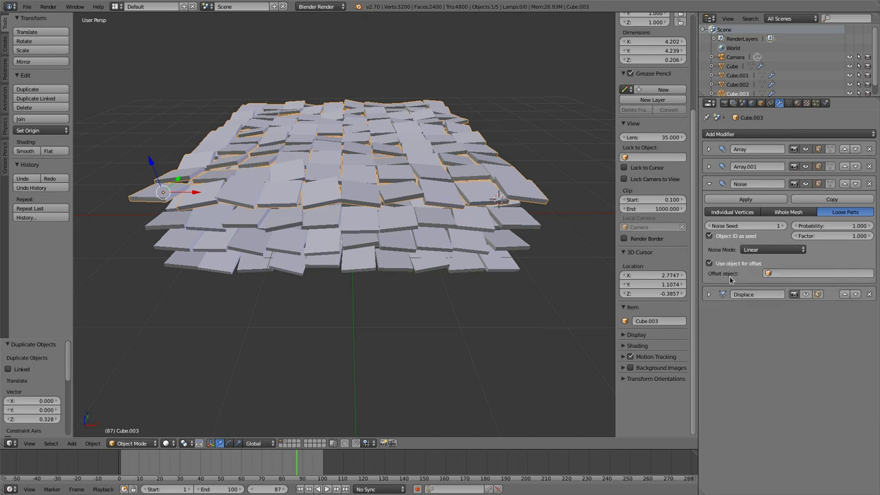
pyautogui.hotkey('shift', 'a')
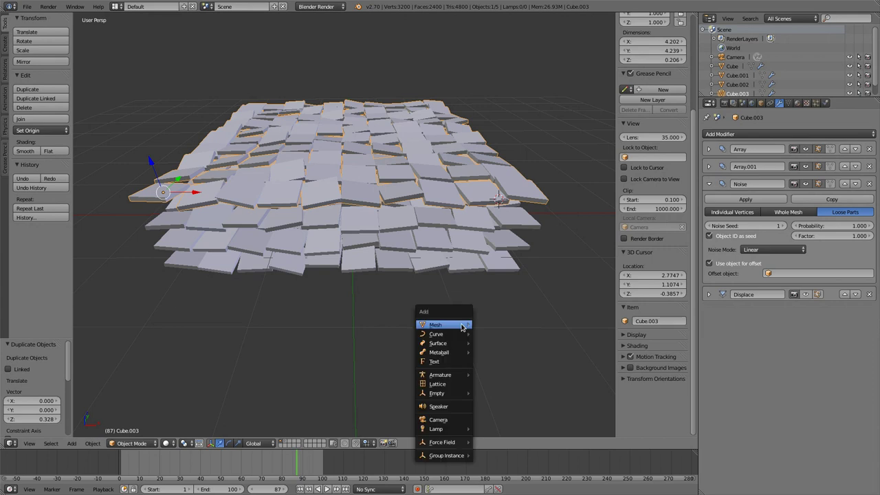
pyautogui.moveTo(471, 329)
pyautogui.moveTo(444, 393)
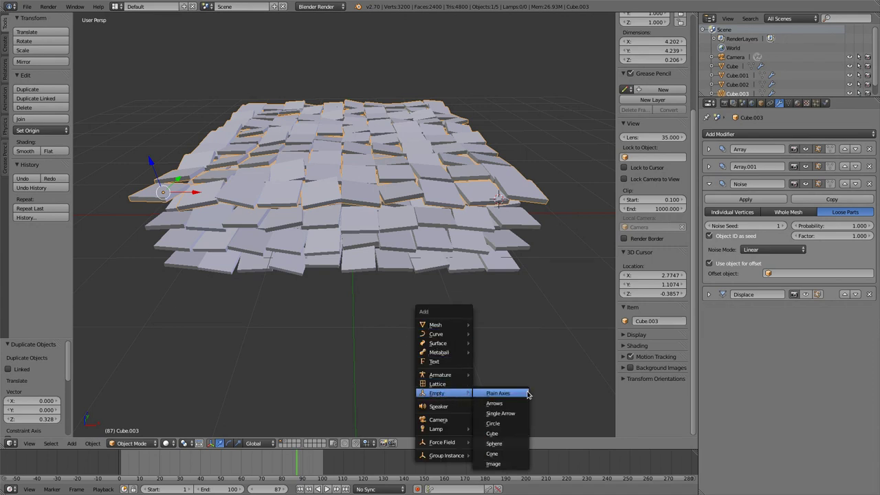
pyautogui.click(498, 393)
pyautogui.press('g')
pyautogui.press('x')
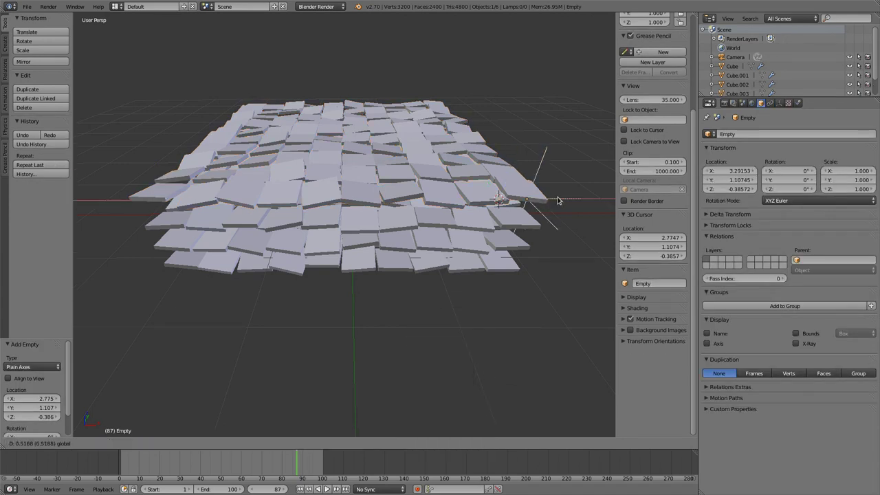
pyautogui.click(588, 200)
# Set the Empty as the offset object in Cube.003's Noise modifier.
pyautogui.rightClick(537, 204)
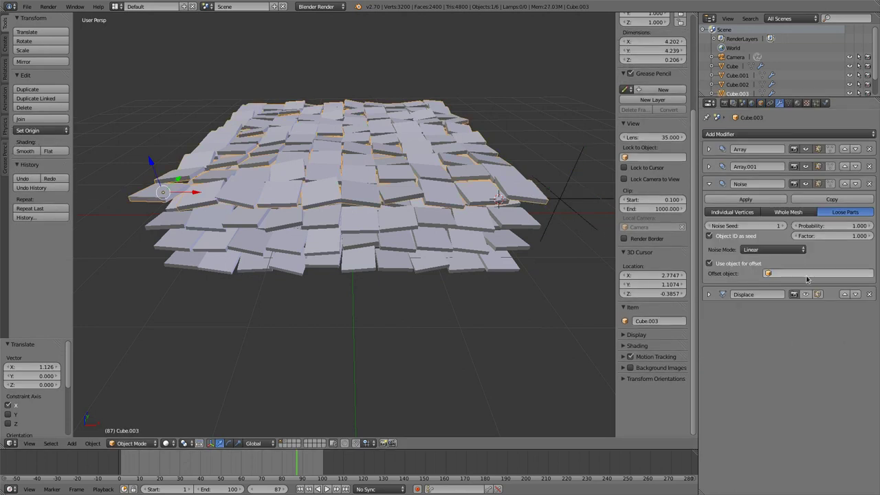
pyautogui.click(777, 275)
pyautogui.click(776, 322)
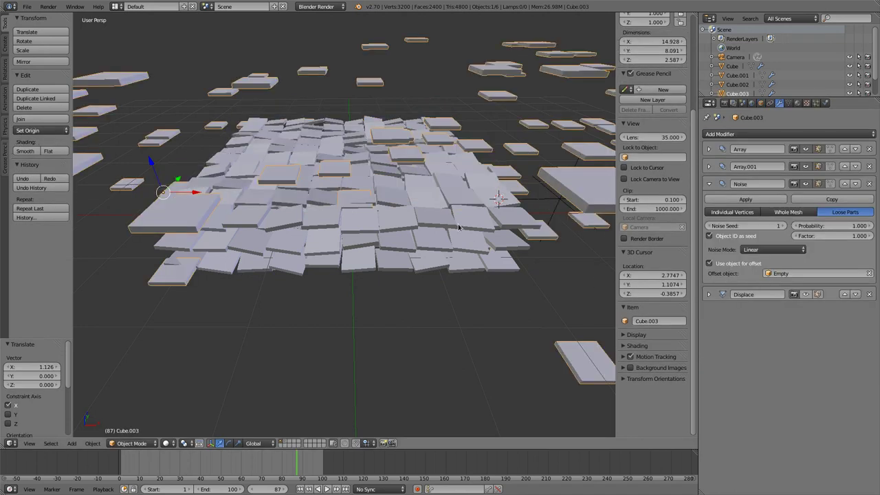
pyautogui.scroll(-4, 460, 228)
# Move the Empty along X to -0.68 to reshuffle the scattered tiles.
pyautogui.rightClick(467, 203)
pyautogui.press('g')
pyautogui.press('x')
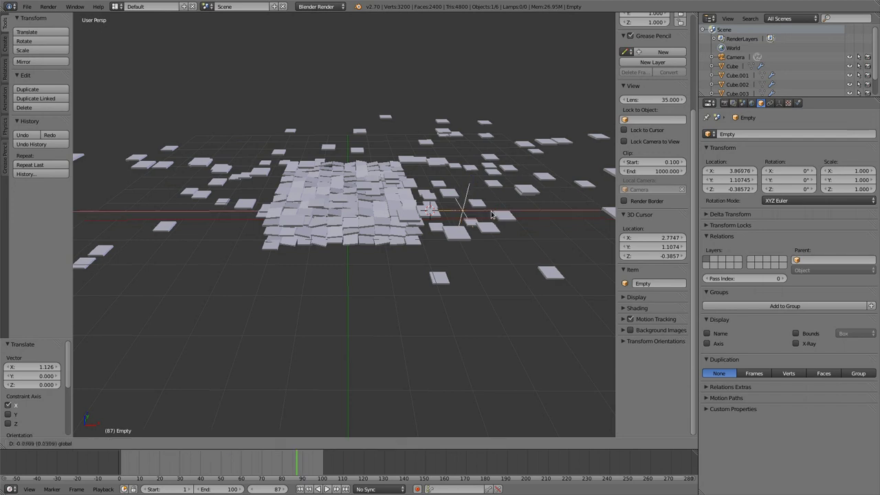
pyautogui.rightClick(337, 206)
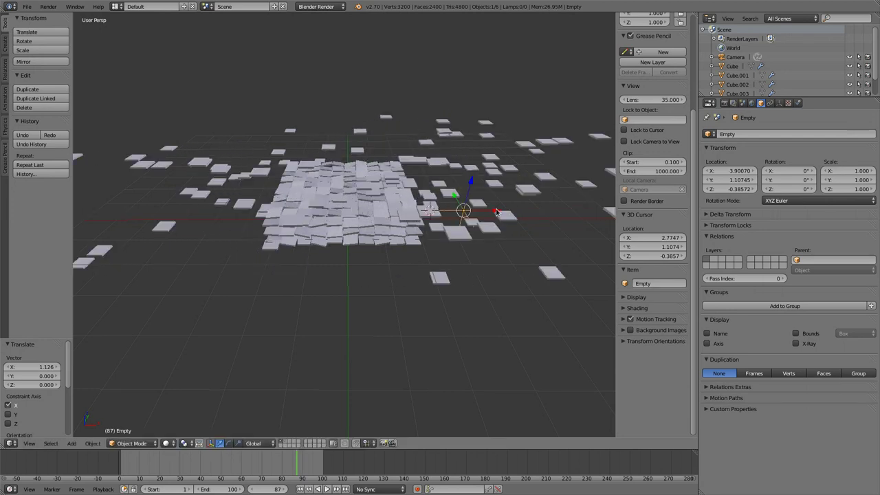
pyautogui.press('g')
pyautogui.press('x')
pyautogui.click(362, 207)
pyautogui.moveTo(362, 206)
pyautogui.mouseDown(button='middle')
pyautogui.moveTo(346, 232)
pyautogui.moveTo(354, 200)
pyautogui.mouseUp(button='middle')
# Move the Empty along Y, raise it on Z, then shift it along Y again.
pyautogui.press('g')
pyautogui.press('y')
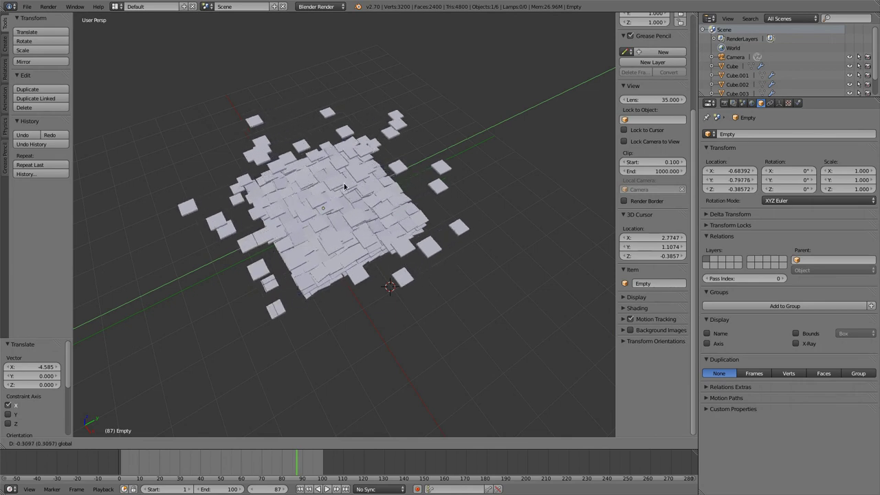
pyautogui.click(302, 206)
pyautogui.moveTo(302, 207); pyautogui.dragTo(356, 198, button='middle')
pyautogui.press('g')
pyautogui.press('z')
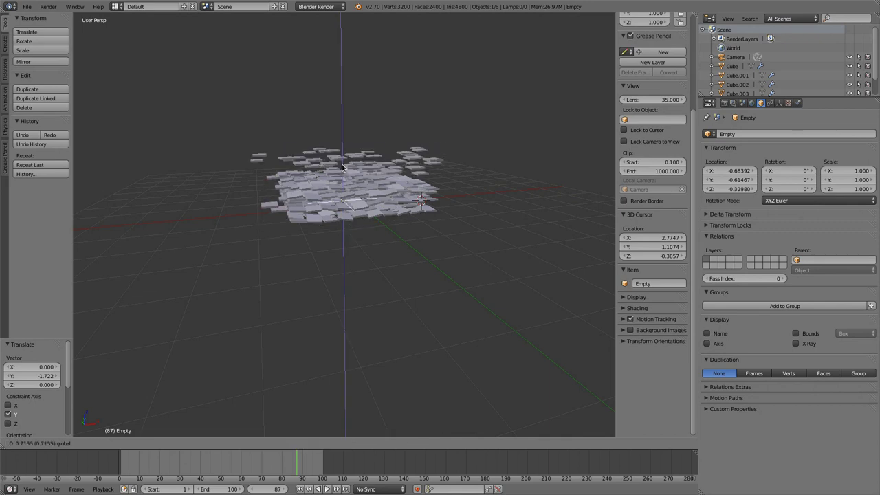
pyautogui.click(340, 154)
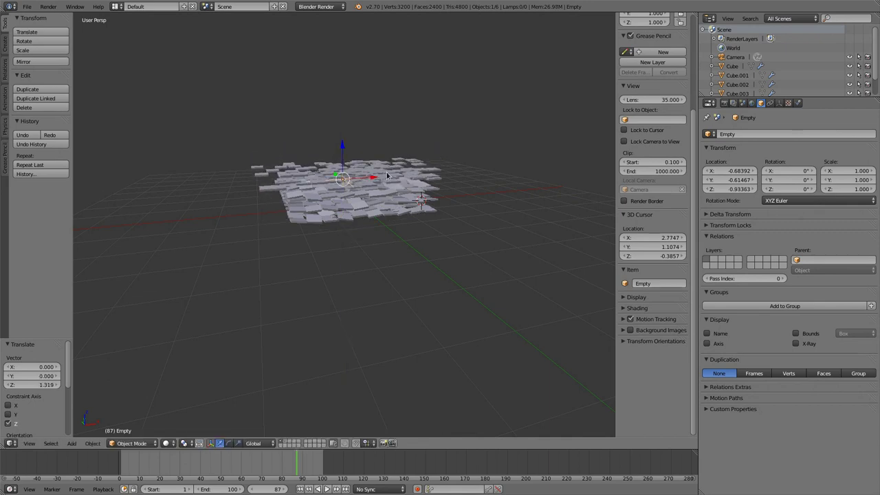
pyautogui.moveTo(340, 154); pyautogui.dragTo(322, 204, button='middle')
pyautogui.press('g')
pyautogui.press('y')
pyautogui.click(322, 201)
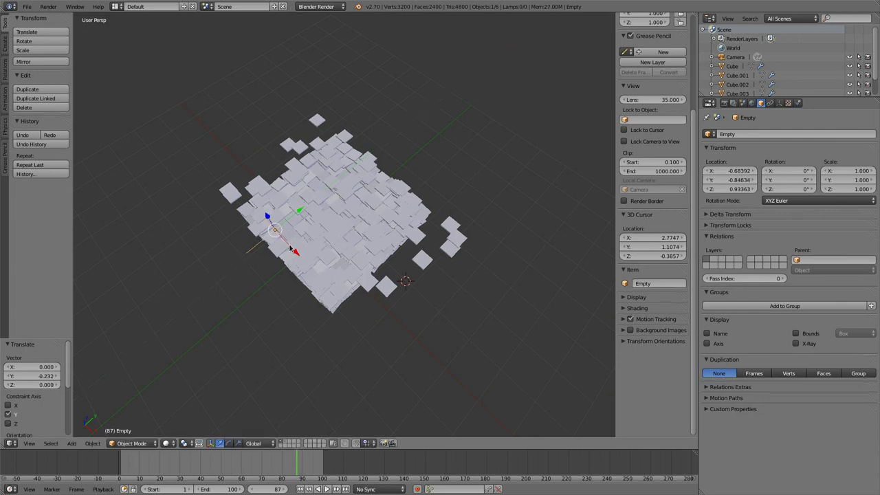
# Move the Empty to X 1.451 and Y -3.405, then settle it at X 0.370, Y -2.173.
pyautogui.press('g')
pyautogui.press('x')
pyautogui.click(356, 288)
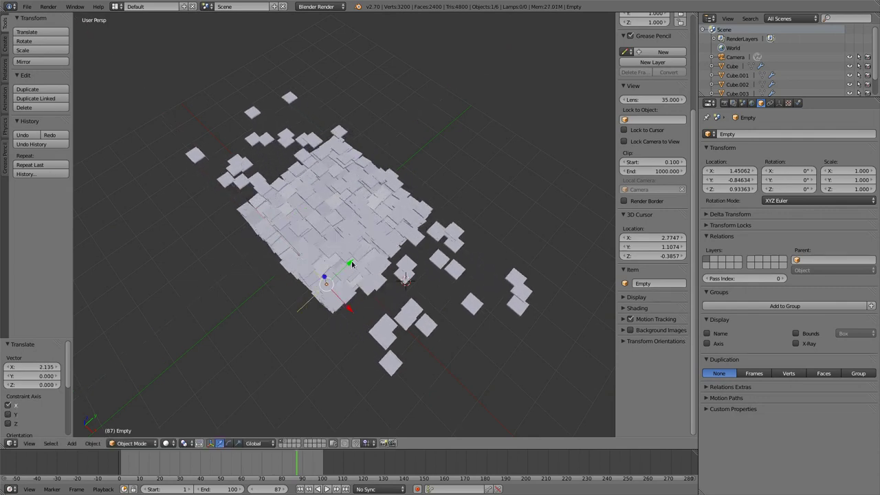
pyautogui.press('g')
pyautogui.press('y')
pyautogui.click(266, 390)
pyautogui.press('g')
pyautogui.press('x')
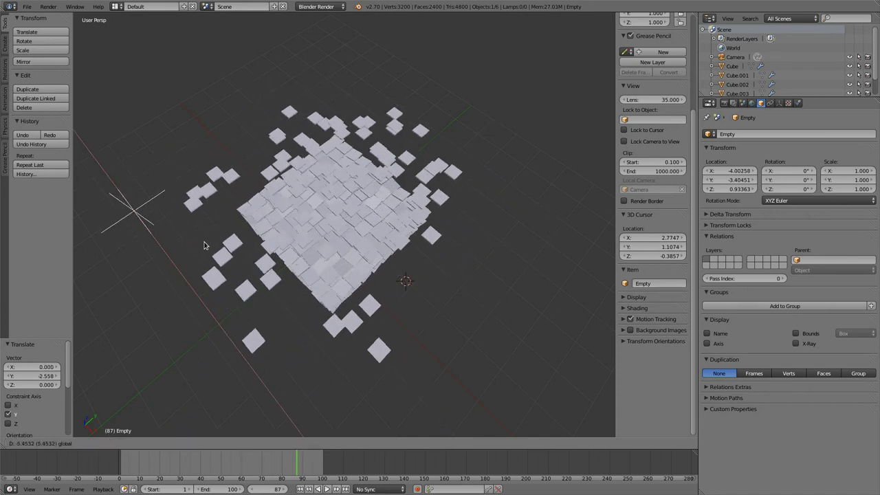
pyautogui.click(247, 309)
pyautogui.press('g')
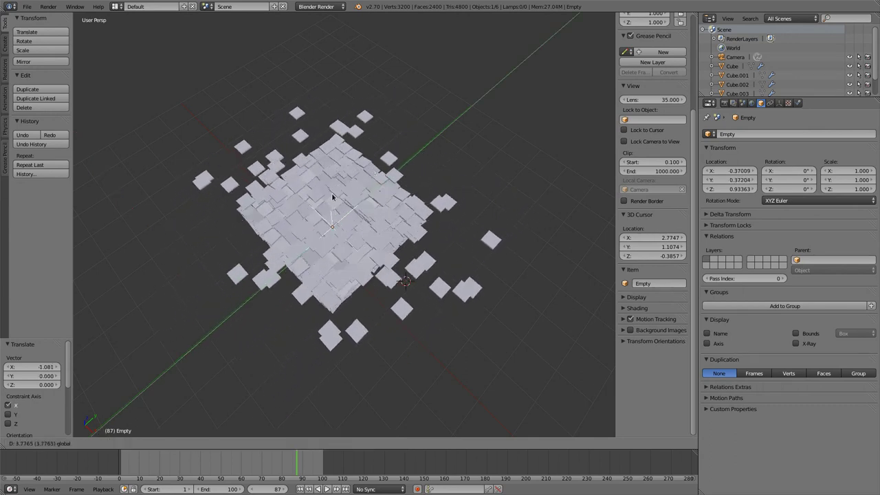
pyautogui.click(320, 332)
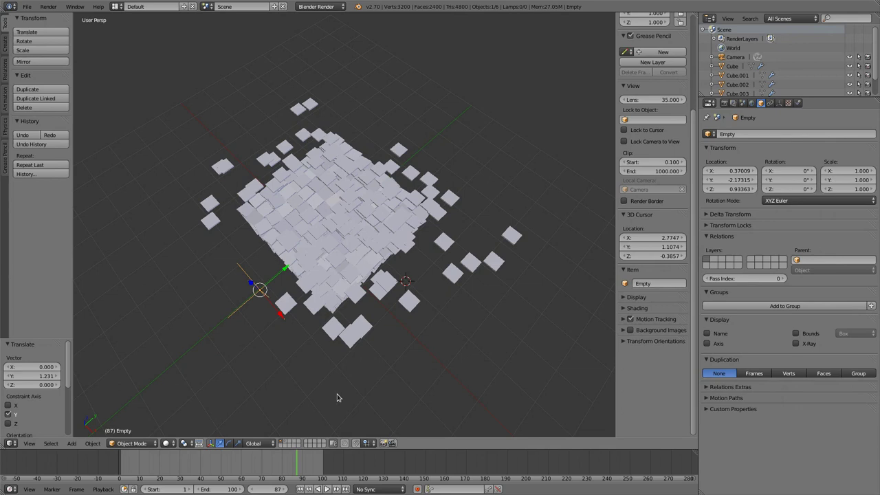
# Show layer 2 through the scene camera and select the noise modifier text.
pyautogui.press('2')
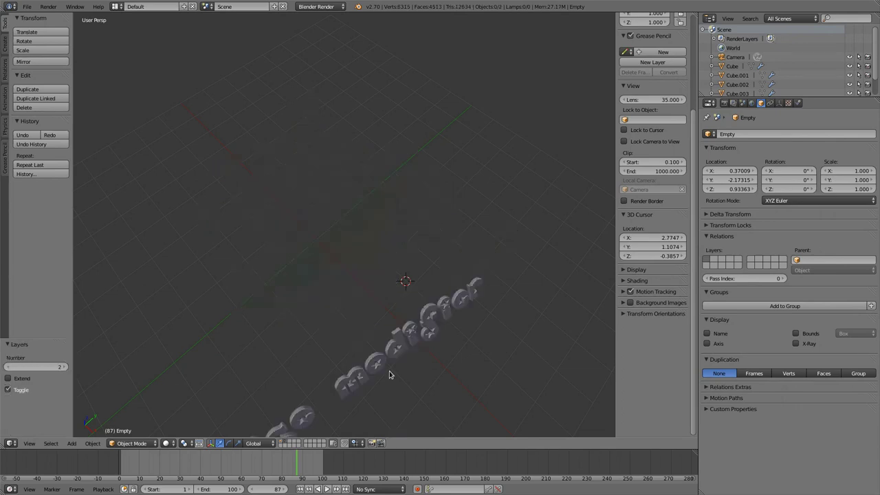
pyautogui.press('KP_0')
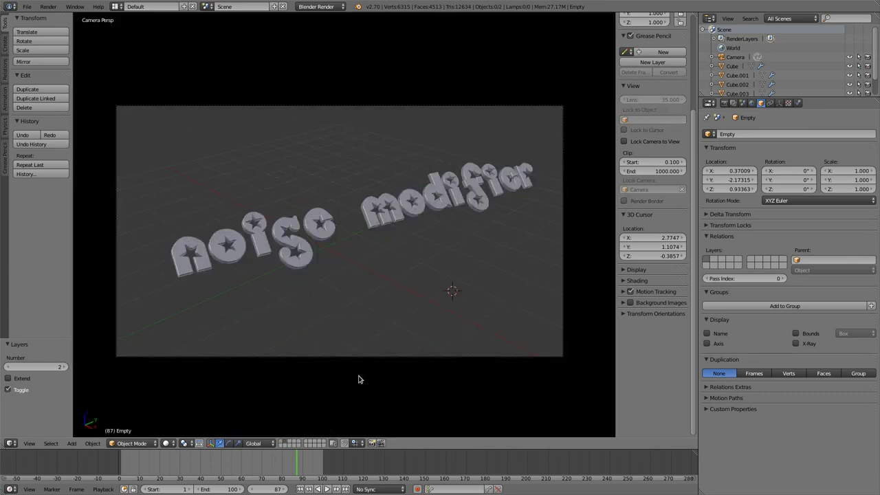
pyautogui.rightClick(305, 244)
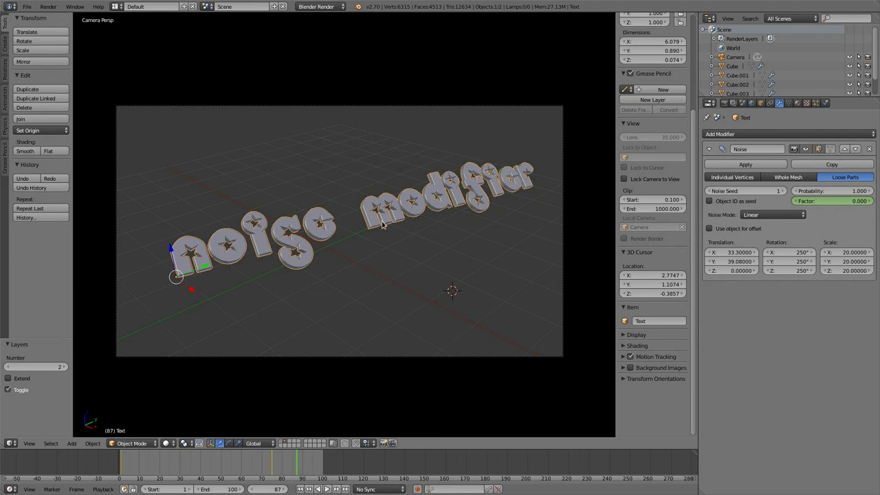
# Toggle the text in and out of Edit Mode, then jump to frame 1.
pyautogui.press('Tab')
pyautogui.scroll(3, 198, 256)
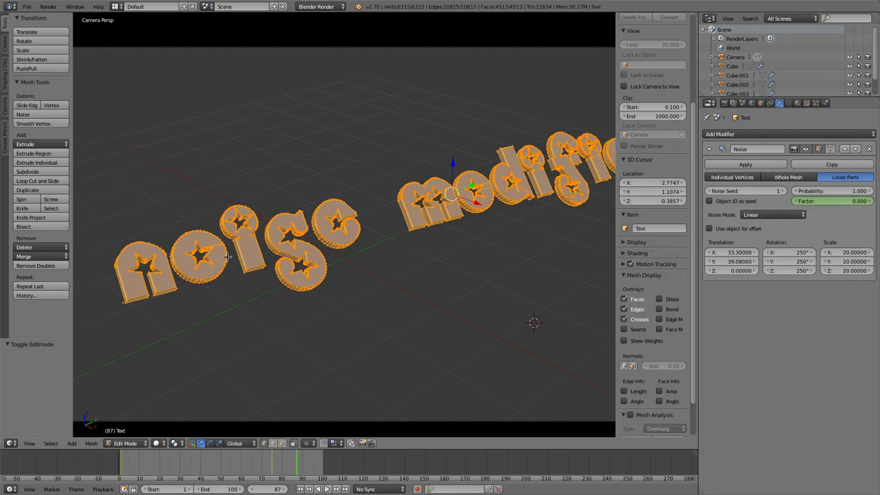
pyautogui.keyDown('shift'); pyautogui.moveTo(365, 255); pyautogui.dragTo(350, 268, button='middle'); pyautogui.keyUp('shift')
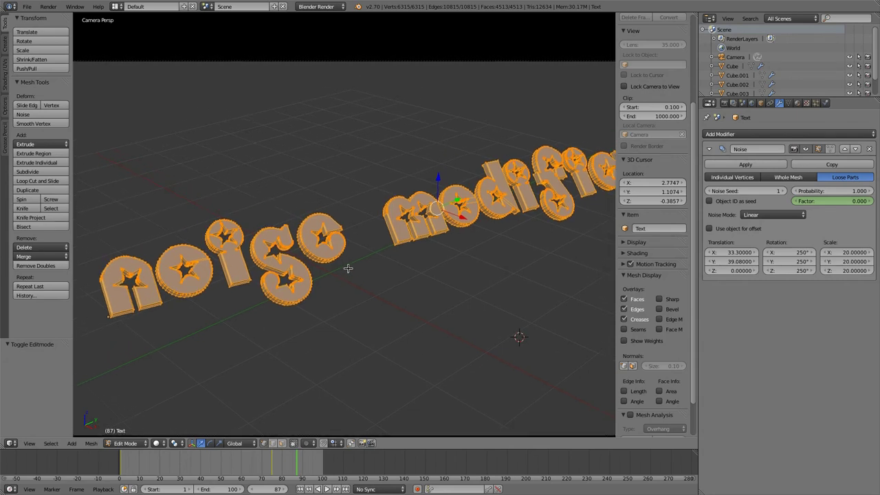
pyautogui.press('Tab')
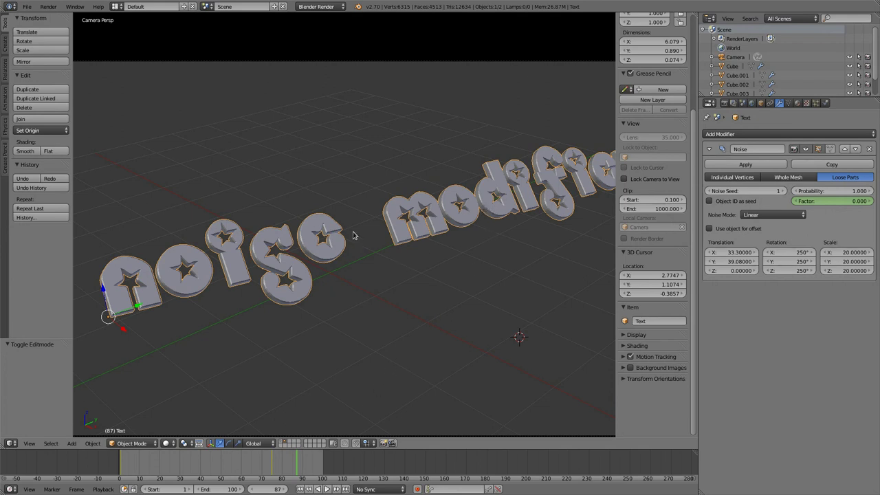
pyautogui.hotkey('shift', 'Left')
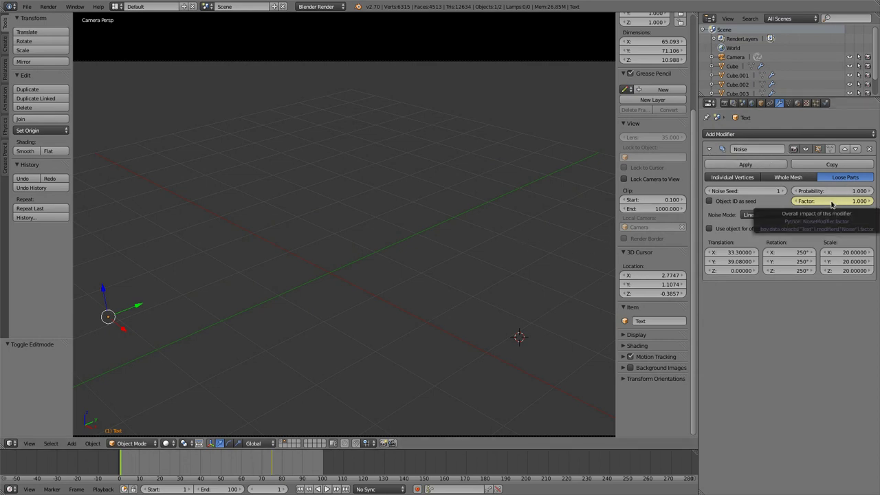
pyautogui.scroll(-1, 291, 288)
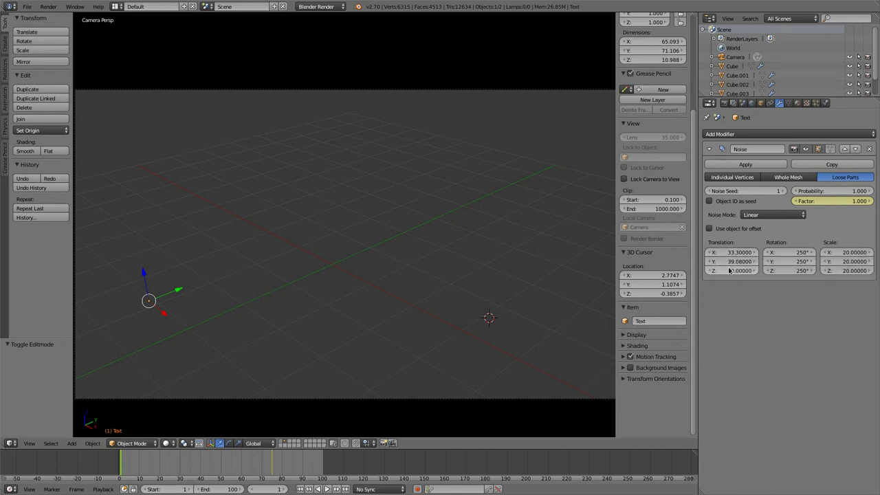
pyautogui.scroll(-2, 279, 328)
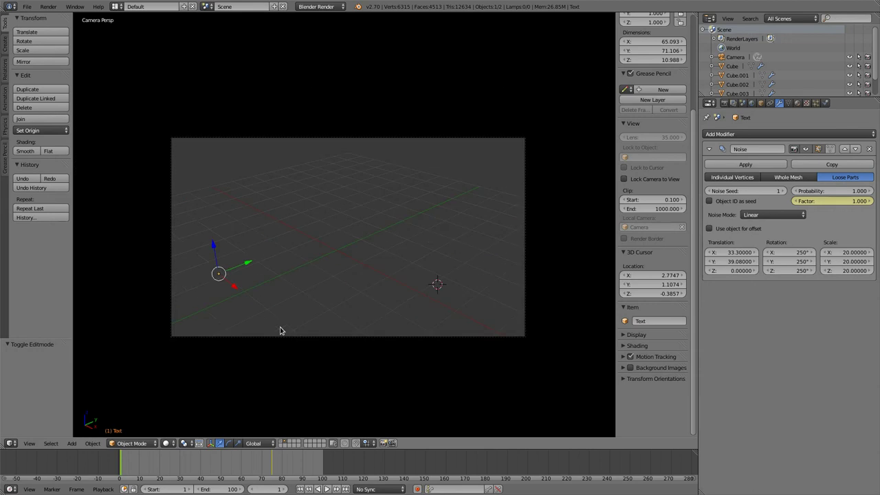
pyautogui.scroll(-3, 284, 269)
pyautogui.moveTo(285, 269); pyautogui.dragTo(285, 270, button='middle')
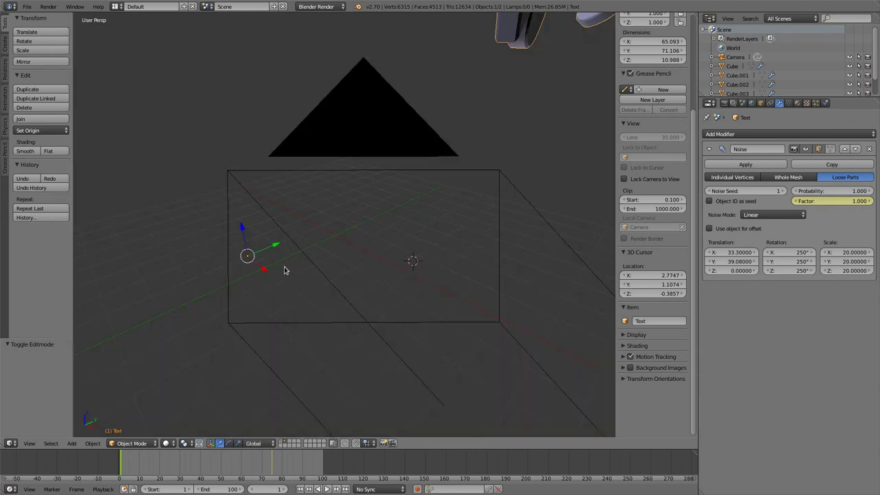
pyautogui.scroll(-10, 285, 270)
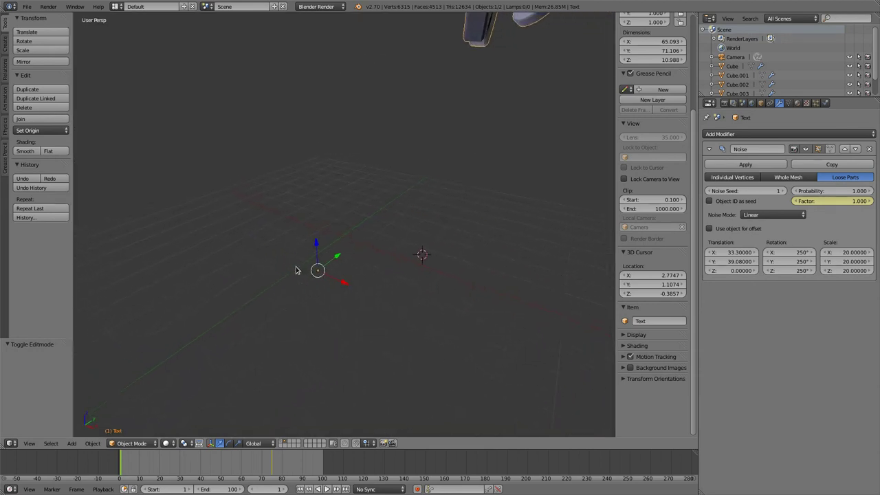
pyautogui.scroll(3, 306, 258)
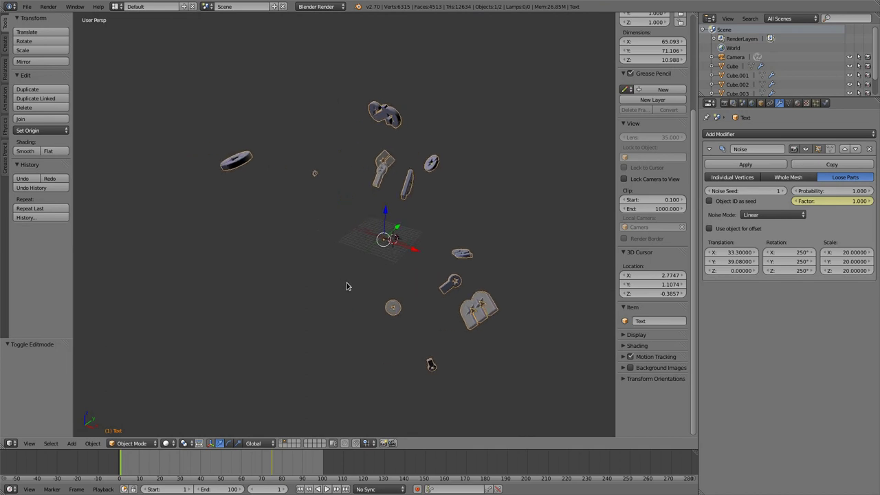
pyautogui.moveTo(351, 286); pyautogui.dragTo(268, 179, button='middle')
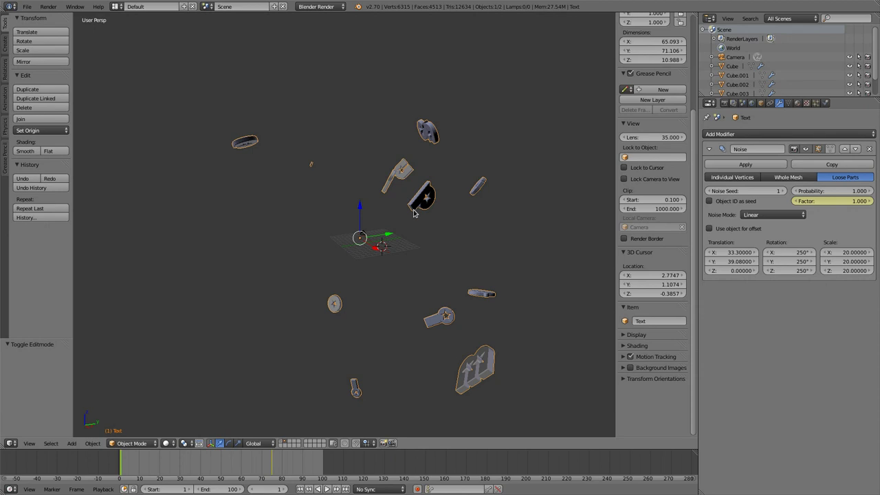
pyautogui.press('KP_0')
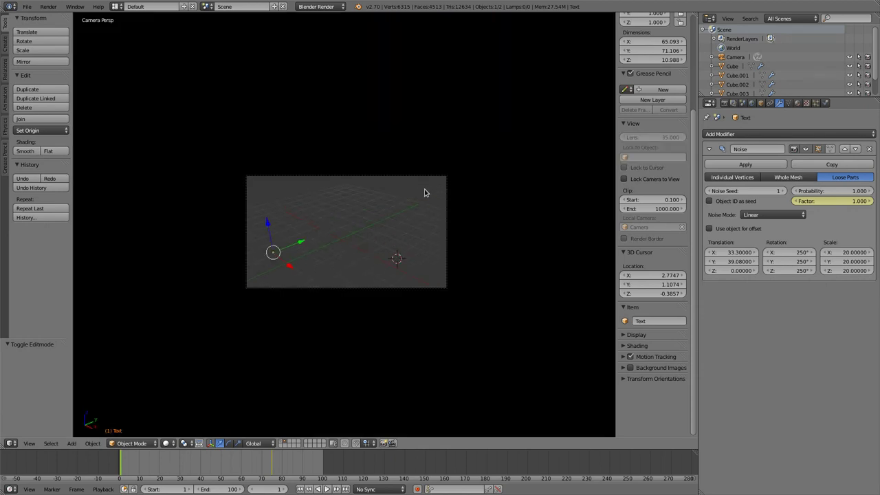
pyautogui.scroll(3, 422, 194)
pyautogui.scroll(1, 423, 194)
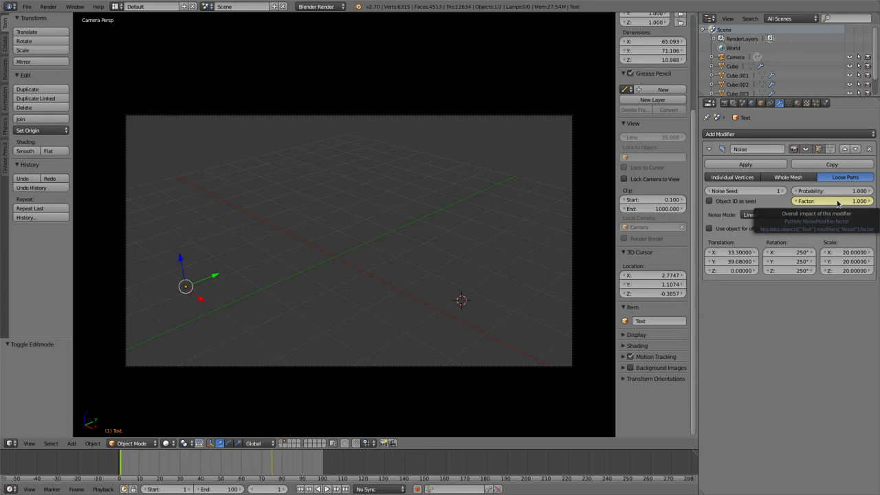
# Scrub from frame 2 to frame 76 so Noise Factor reaches 0 and the letters spell 'noise modifier'.
pyautogui.click(124, 462)
pyautogui.moveTo(124, 462); pyautogui.dragTo(272, 476)
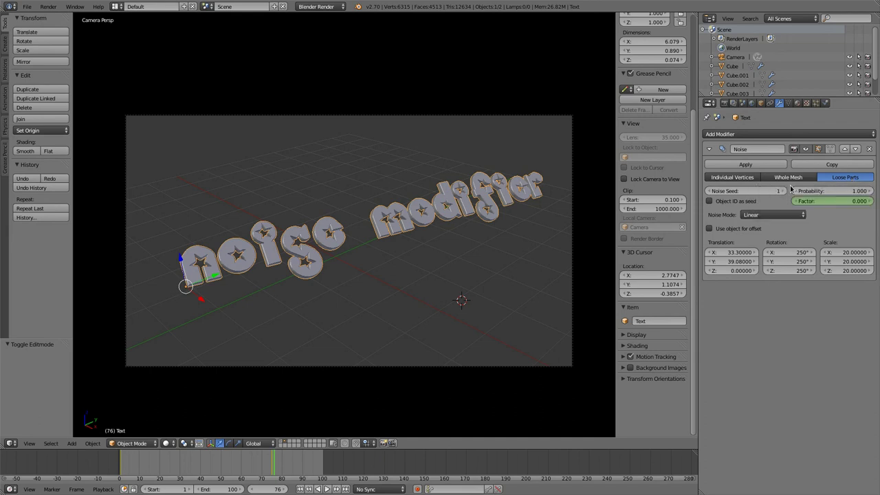
# On an empty layer, add a cube at the origin, scale it to 0.292, and add a Noise modifier.
pyautogui.click(290, 442)
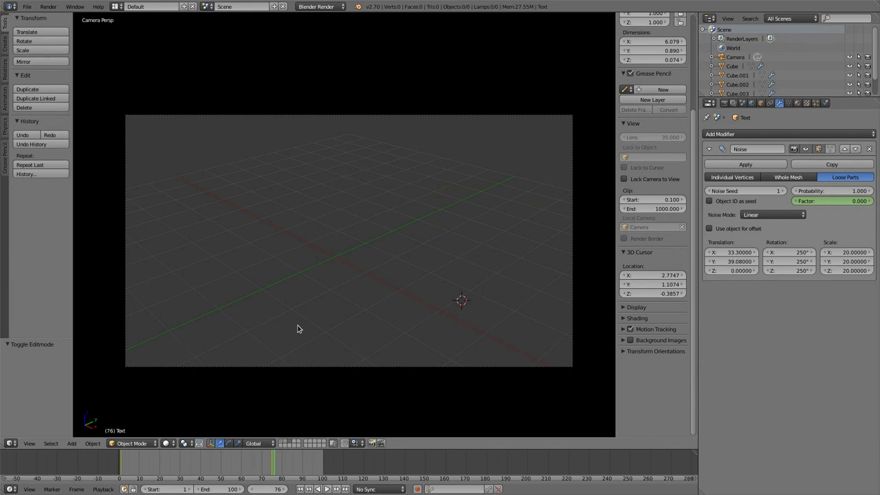
pyautogui.hotkey('shift', 'a')
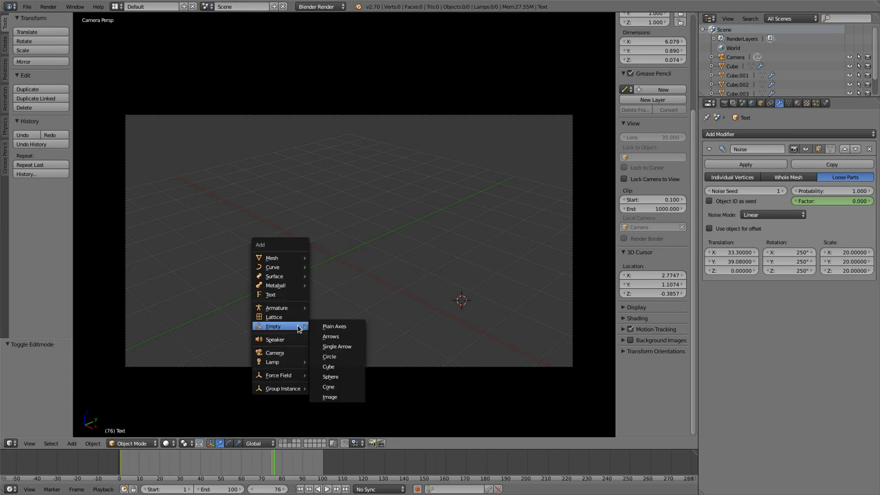
pyautogui.moveTo(292, 259)
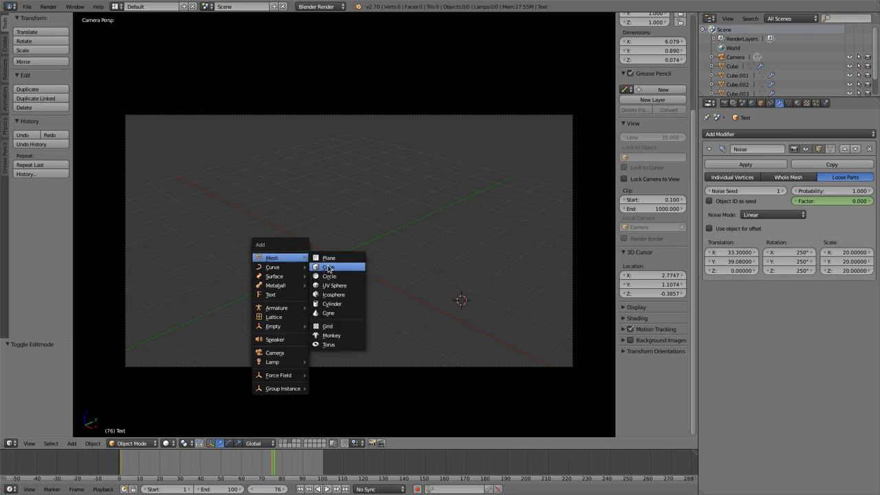
pyautogui.click(329, 267)
pyautogui.hotkey('alt', 'g')
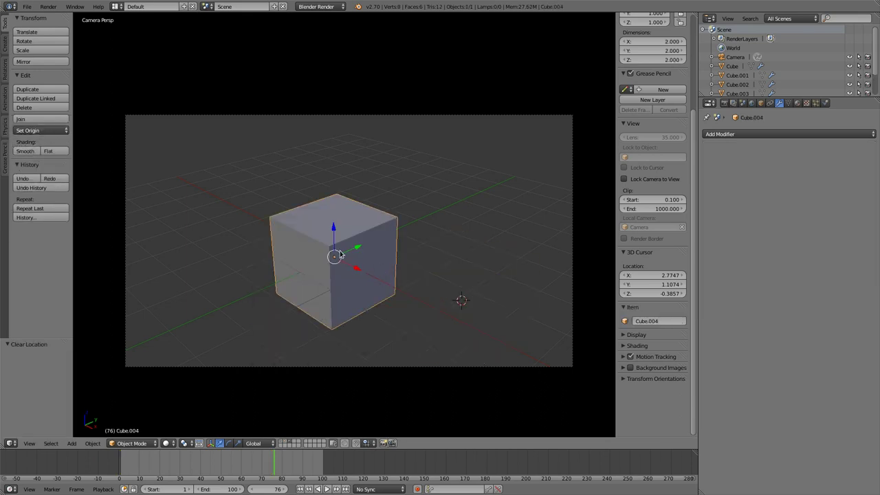
pyautogui.press('s')
pyautogui.click(363, 270)
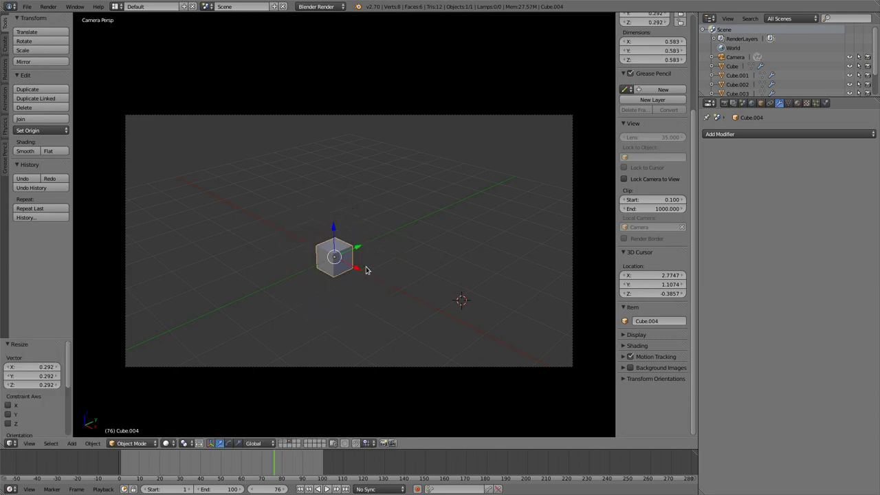
pyautogui.click(741, 134)
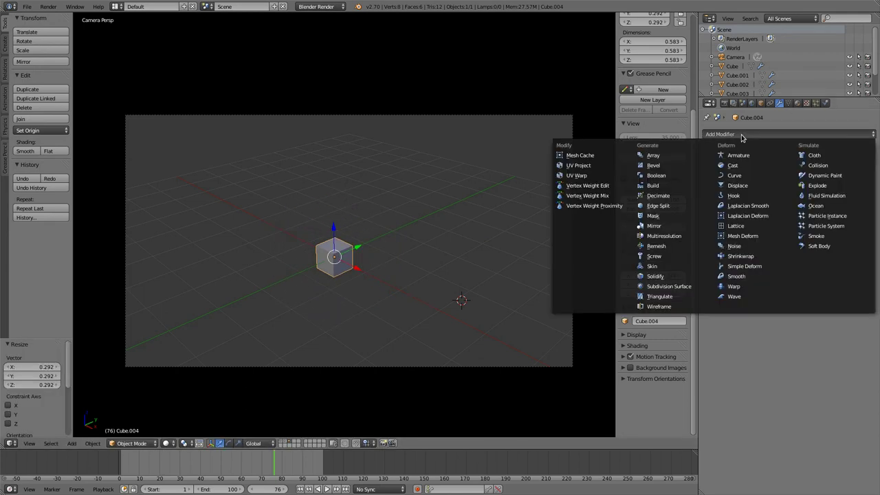
pyautogui.click(731, 249)
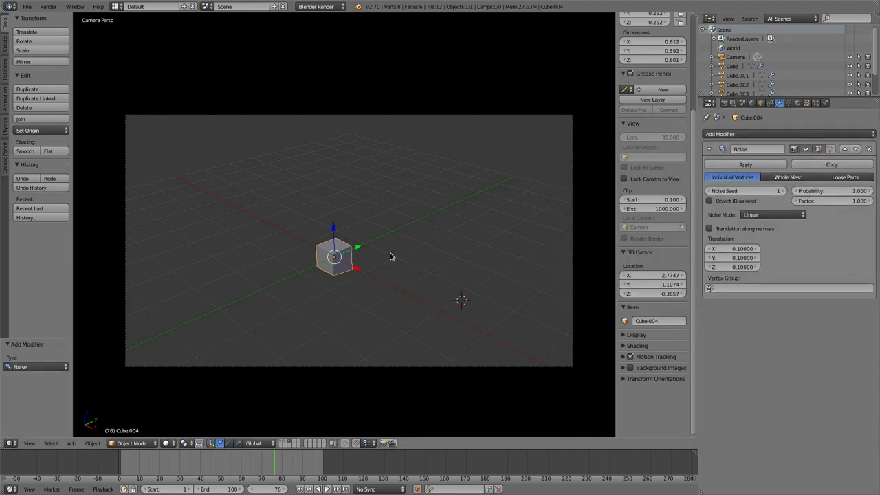
# Set the Noise modifier to Whole Mesh with translation 10 on X, Y and Z.
pyautogui.click(801, 179)
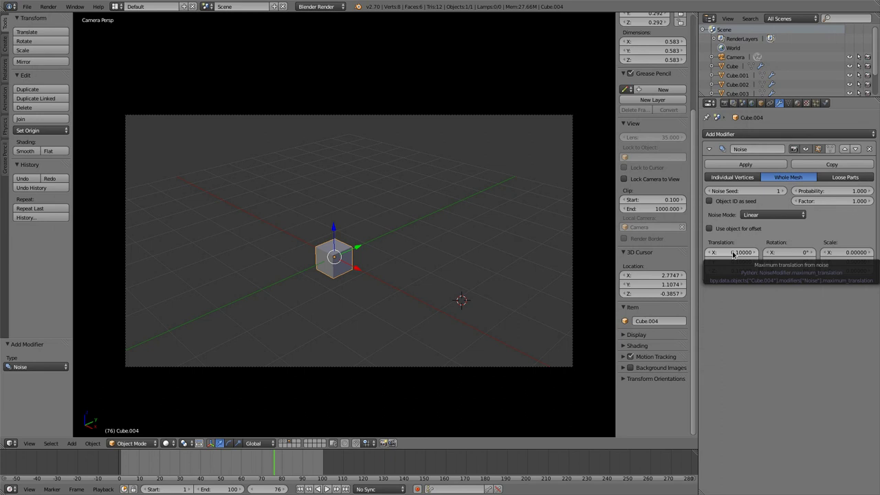
pyautogui.moveTo(733, 254); pyautogui.dragTo(733, 254)
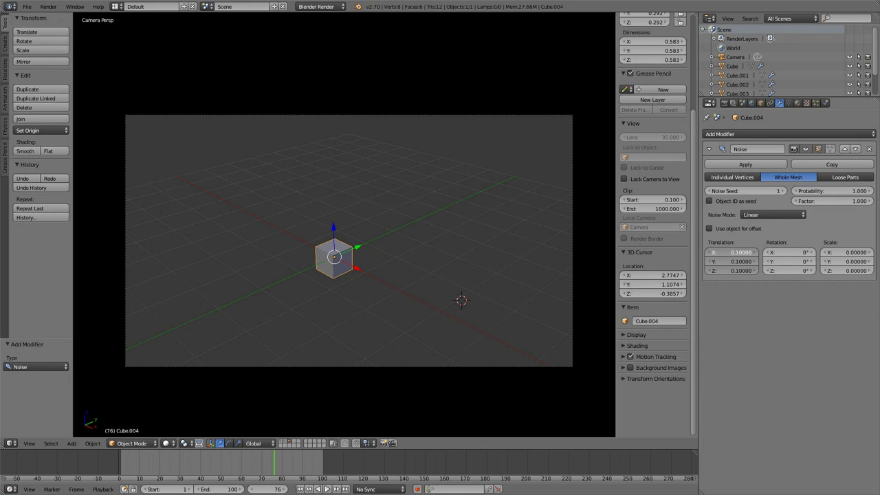
pyautogui.moveTo(733, 254); pyautogui.dragTo(733, 271)
pyautogui.write('5')
pyautogui.press('Return')
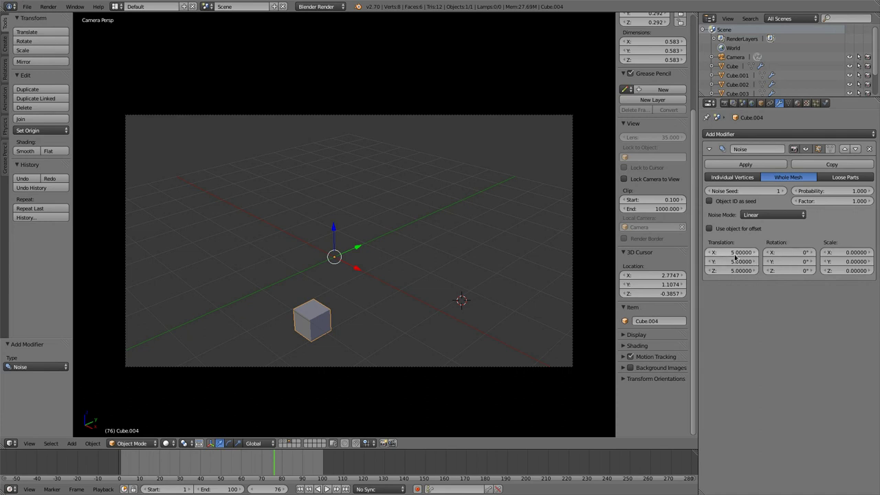
pyautogui.moveTo(734, 253); pyautogui.dragTo(732, 270)
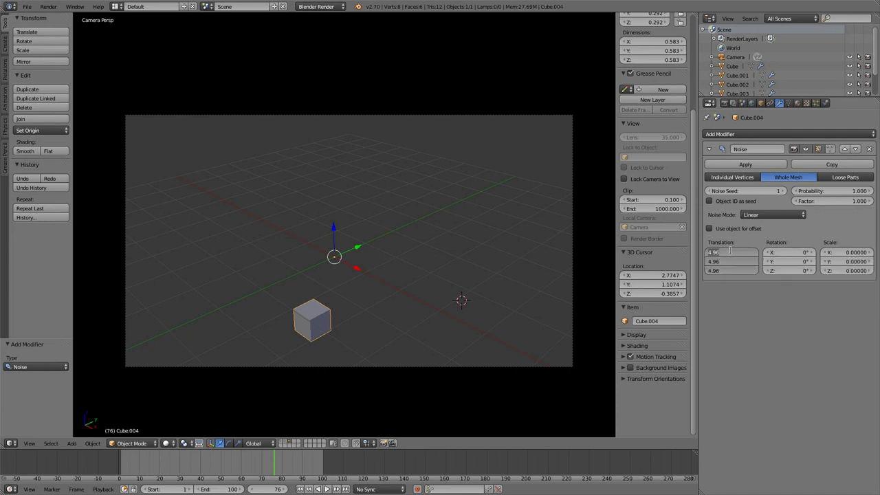
pyautogui.write('10')
pyautogui.press('Return')
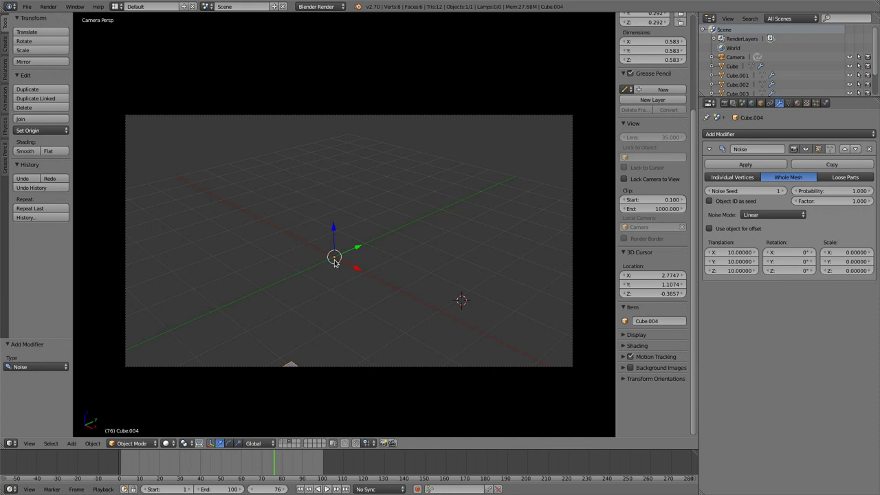
# Duplicate the noise cube five times, leaving every copy in place.
pyautogui.hotkey('shift', 'd')
pyautogui.rightClick(337, 261)
pyautogui.hotkey('shift', 'd')
pyautogui.rightClick(337, 260)
pyautogui.hotkey('shift', 'd')
pyautogui.rightClick(337, 260)
pyautogui.hotkey('shift', 'd')
pyautogui.rightClick(337, 259)
pyautogui.hotkey('shift', 'd')
pyautogui.rightClick(337, 258)
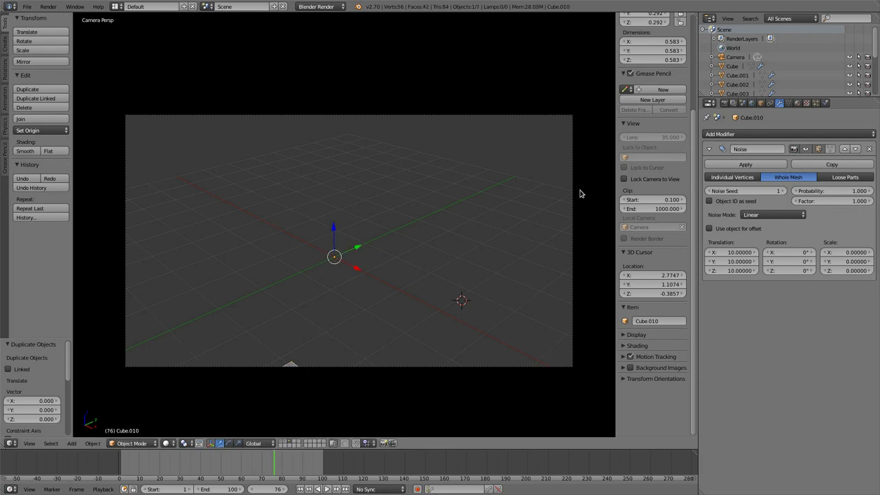
# Move the camera to the cubes' layer and pull it back along its local Z.
pyautogui.click(283, 442)
pyautogui.rightClick(312, 368)
pyautogui.press('m')
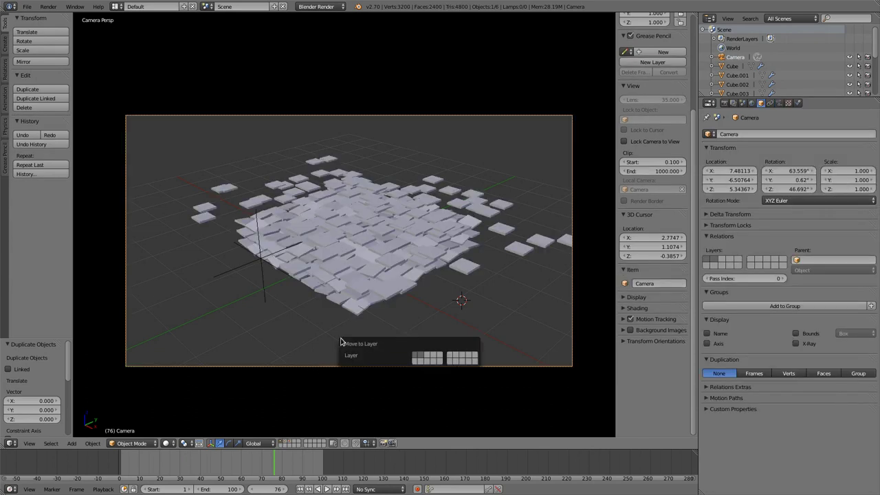
pyautogui.click(427, 357)
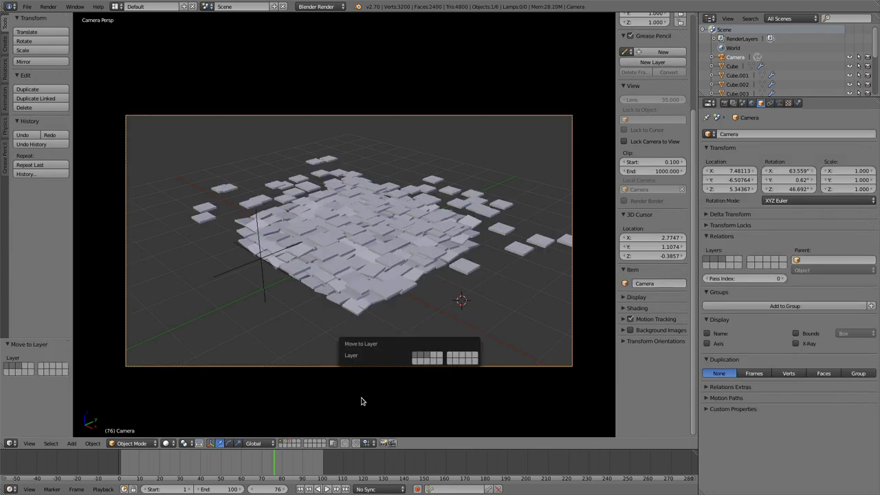
pyautogui.click(290, 443)
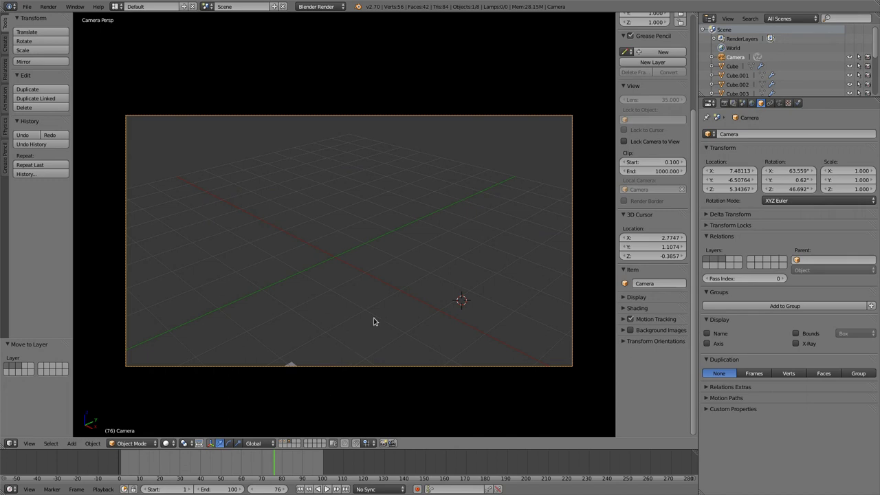
pyautogui.press('g')
pyautogui.press('z')
pyautogui.press('z')
pyautogui.click(332, 369)
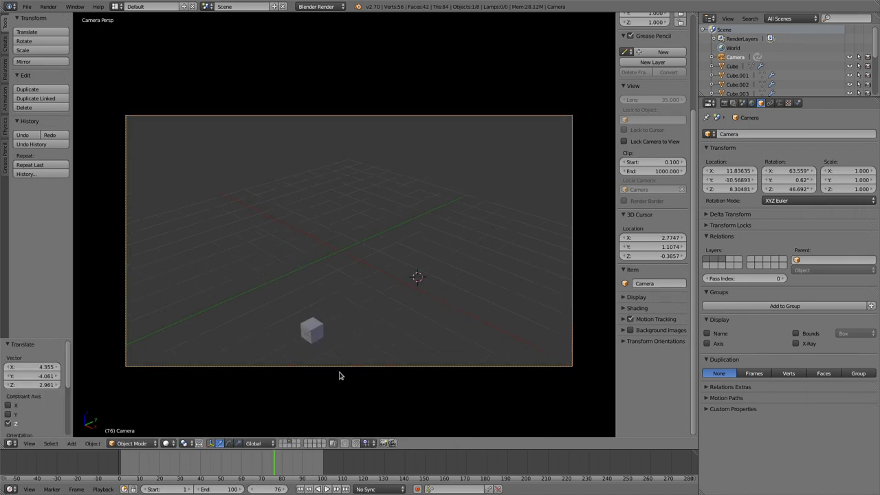
# Select the stacked cubes in turn to check where each one landed.
pyautogui.rightClick(316, 334)
pyautogui.rightClick(315, 331)
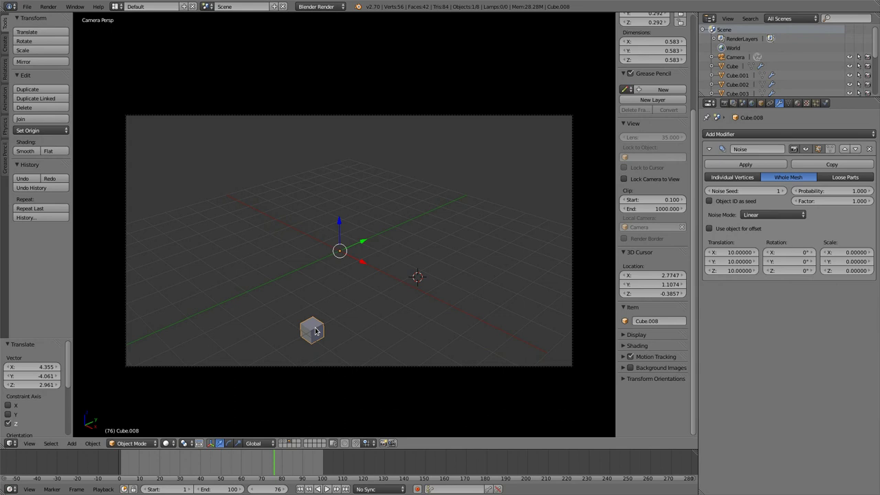
pyautogui.rightClick(310, 333)
pyautogui.rightClick(310, 334)
# Enable Object ID as the noise seed and link the Noise modifier to all stacked cubes.
pyautogui.click(709, 200)
pyautogui.press('b')
pyautogui.moveTo(269, 199); pyautogui.dragTo(375, 358)
pyautogui.hotkey('ctrl', 'l')
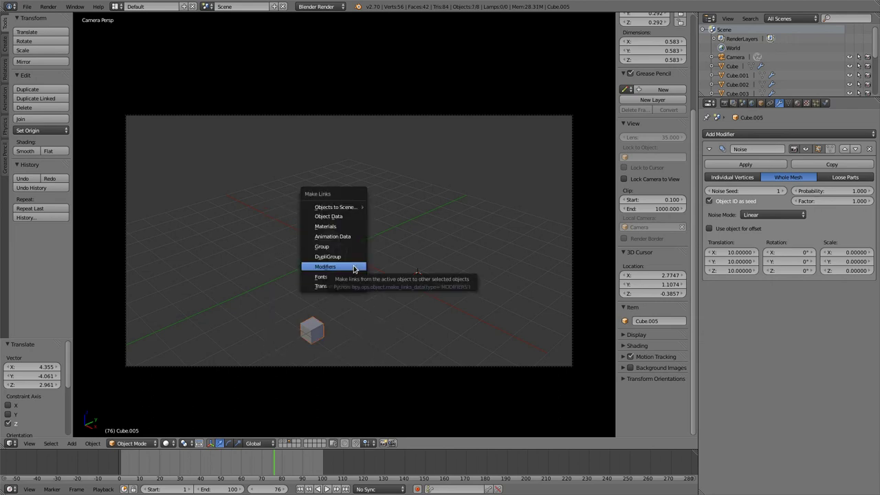
pyautogui.click(354, 267)
# Pick a central cube and duplicate it 15 times, up to Cube.025, scattering the copies.
pyautogui.rightClick(335, 243)
pyautogui.rightClick(349, 223)
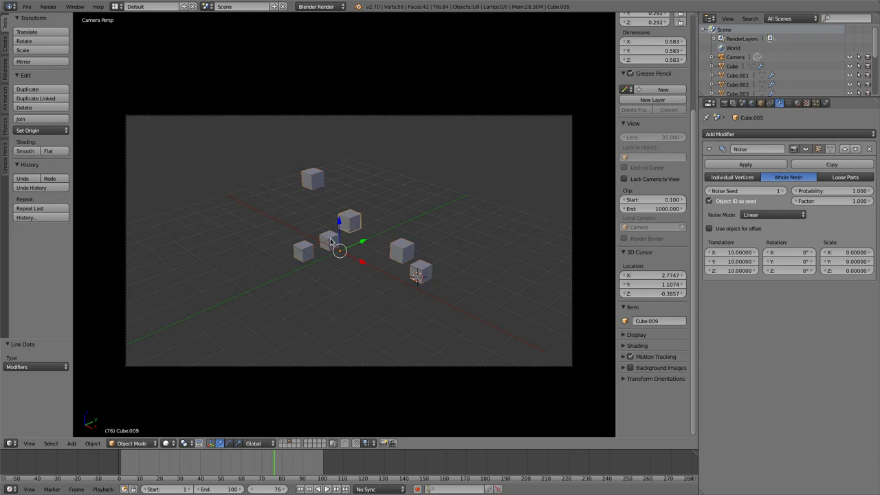
pyautogui.rightClick(330, 240)
pyautogui.hotkey('shift', 'd')
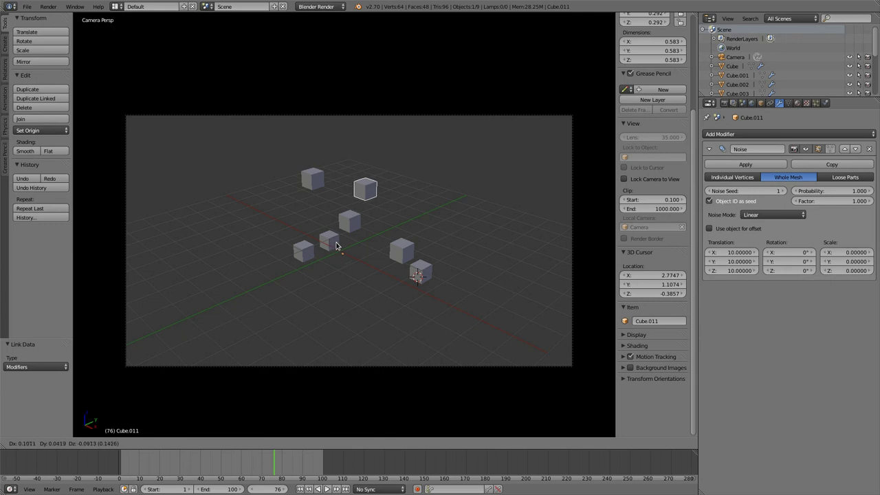
pyautogui.click(337, 246)
pyautogui.hotkey('shift', 'd')
pyautogui.click(344, 251)
pyautogui.hotkey('shift', 'd')
pyautogui.click(347, 251)
pyautogui.hotkey('shift', 'd')
pyautogui.click(356, 256)
pyautogui.hotkey('shift', 'd')
pyautogui.click(356, 255)
pyautogui.hotkey('shift', 'd')
pyautogui.click(359, 260)
pyautogui.hotkey('shift', 'd')
pyautogui.click(365, 264)
pyautogui.hotkey('shift', 'd')
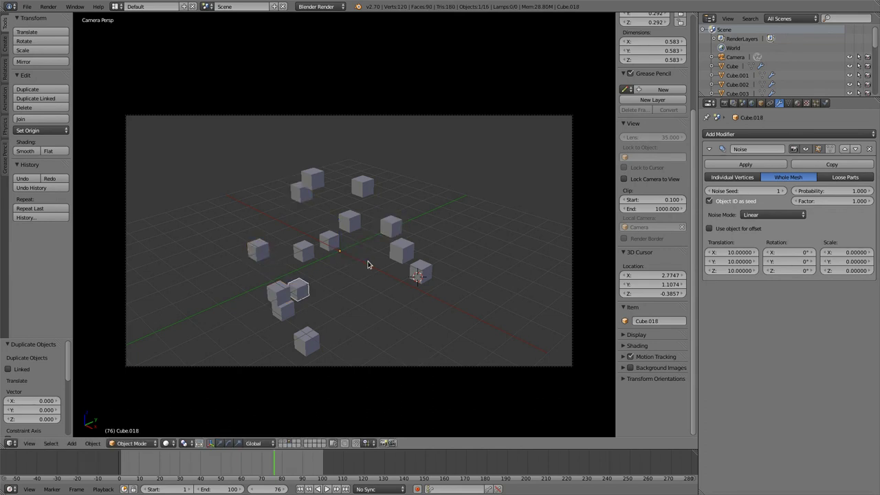
pyautogui.click(373, 270)
pyautogui.hotkey('shift', 'd')
pyautogui.click(375, 271)
pyautogui.hotkey('shift', 'd')
pyautogui.click(375, 271)
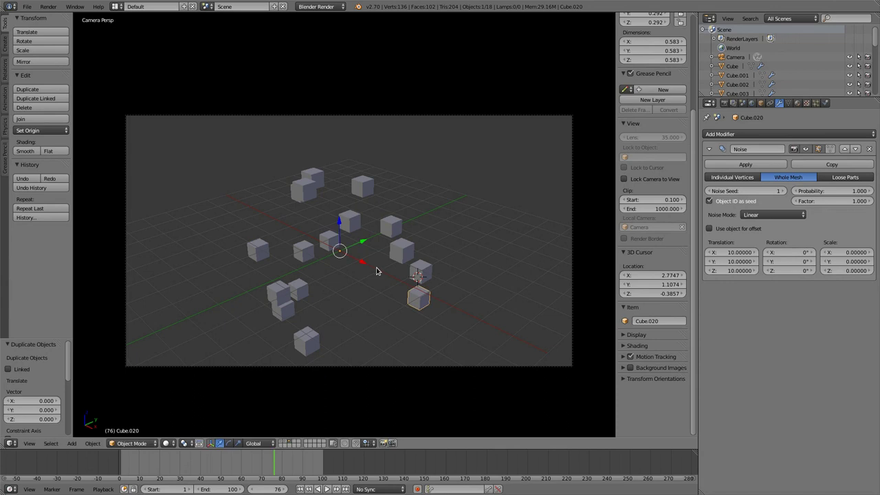
pyautogui.hotkey('shift', 'd')
pyautogui.click(376, 271)
pyautogui.hotkey('shift', 'd')
pyautogui.click(376, 271)
pyautogui.hotkey('shift', 'd')
pyautogui.click(376, 271)
pyautogui.hotkey('shift', 'd')
pyautogui.click(376, 271)
pyautogui.hotkey('shift', 'd')
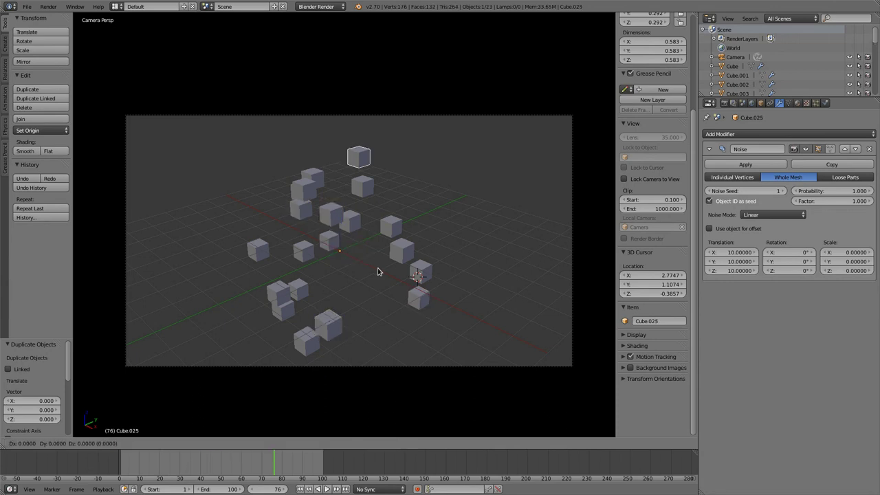
pyautogui.click(377, 271)
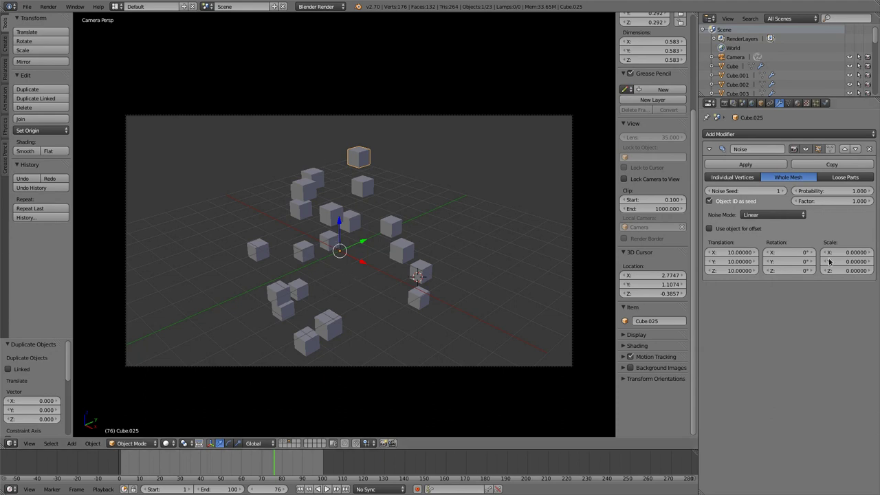
# Set the Noise rotation to 50° on the X, Y and Z axes.
pyautogui.click(793, 255)
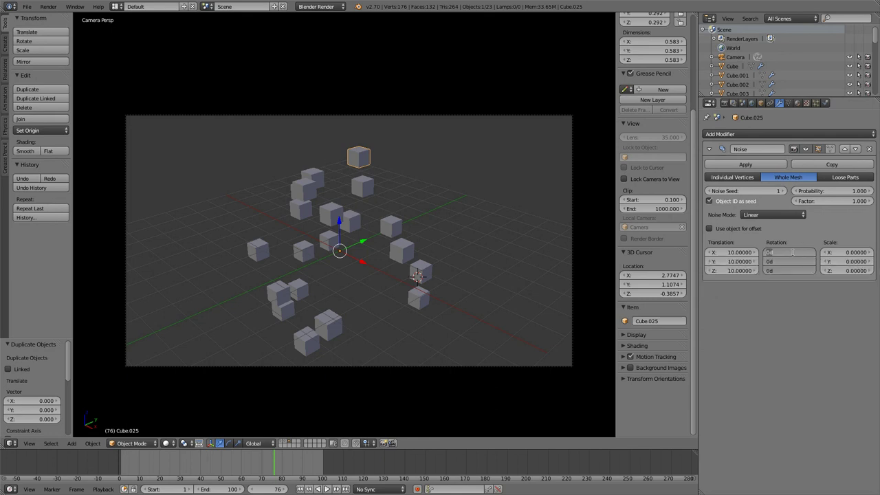
pyautogui.write('50')
pyautogui.press('Return')
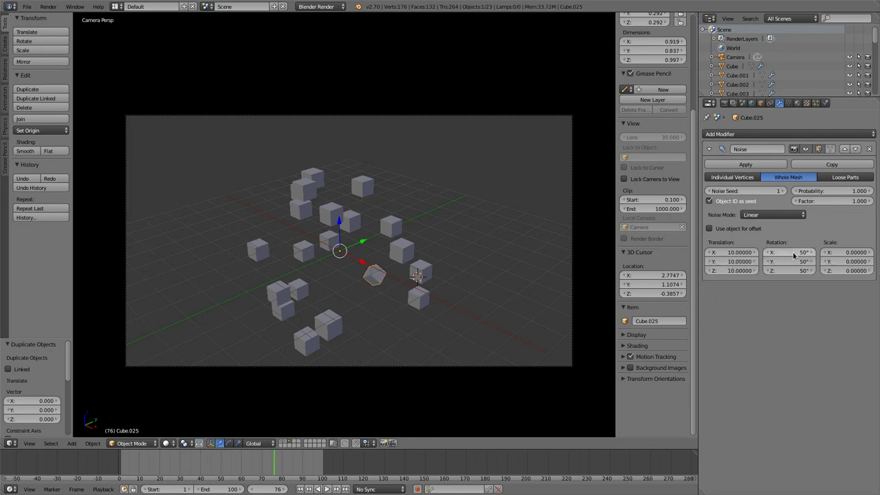
# Add six more in-place cube duplicates, up to Cube.031, then orbit out to view the scatter.
pyautogui.hotkey('shift', 'd')
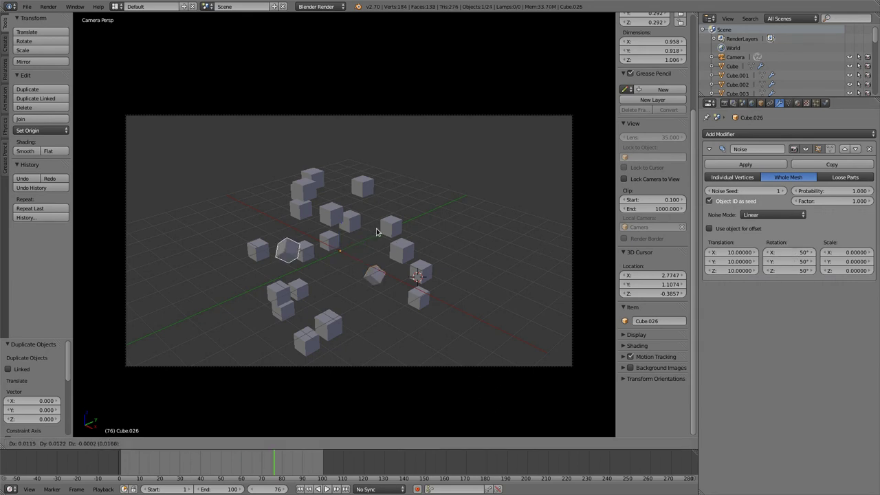
pyautogui.rightClick(381, 234)
pyautogui.hotkey('shift', 'd')
pyautogui.rightClick(384, 236)
pyautogui.hotkey('shift', 'd')
pyautogui.rightClick(386, 238)
pyautogui.hotkey('shift', 'd')
pyautogui.rightClick(390, 238)
pyautogui.hotkey('shift', 'd')
pyautogui.rightClick(395, 240)
pyautogui.hotkey('shift', 'd')
pyautogui.rightClick(398, 243)
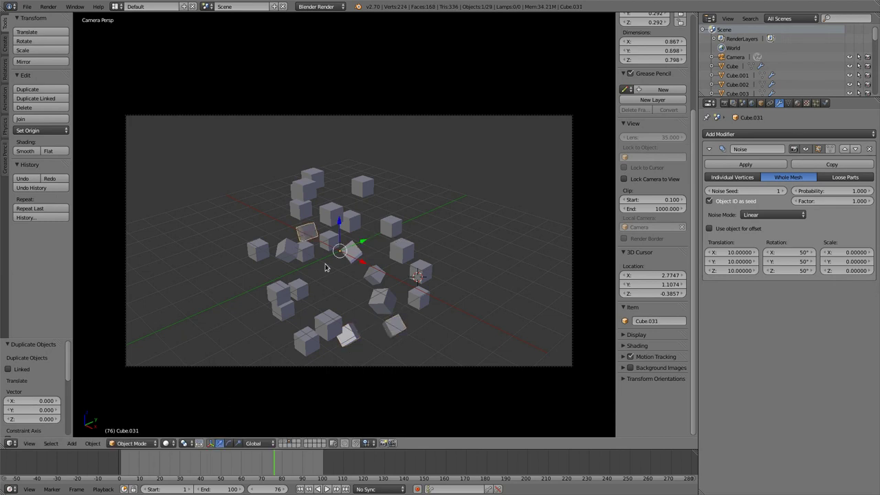
pyautogui.moveTo(398, 244); pyautogui.dragTo(390, 263, button='middle')
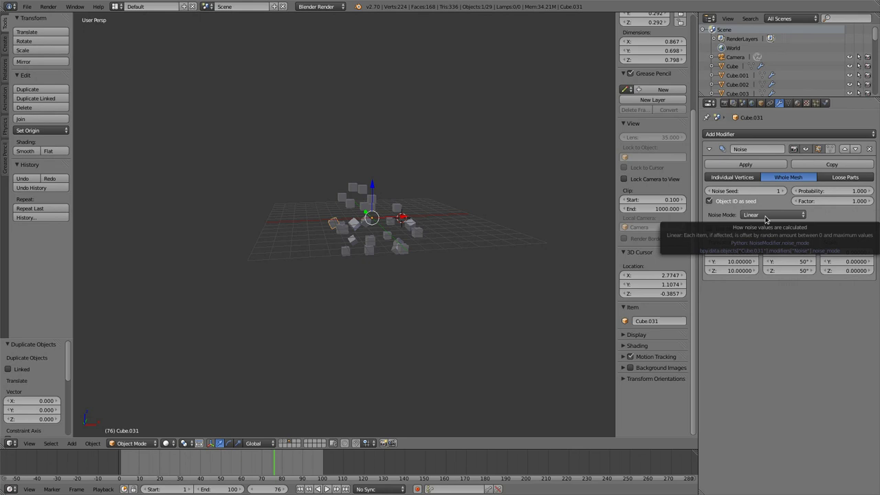
# Check the Noise mode list, keeping Linear, then zoom in and orbit around the tilted cubes.
pyautogui.click(766, 217)
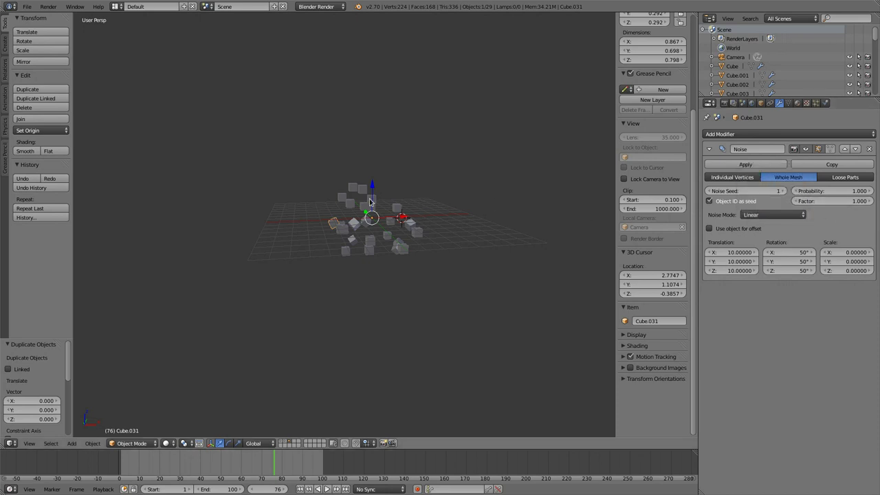
pyautogui.scroll(7, 508, 227)
pyautogui.moveTo(488, 227); pyautogui.dragTo(471, 226, button='middle')
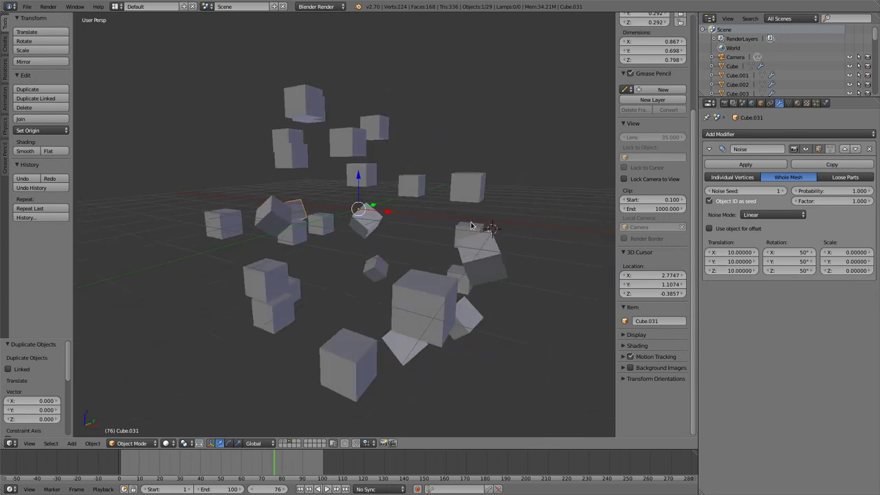